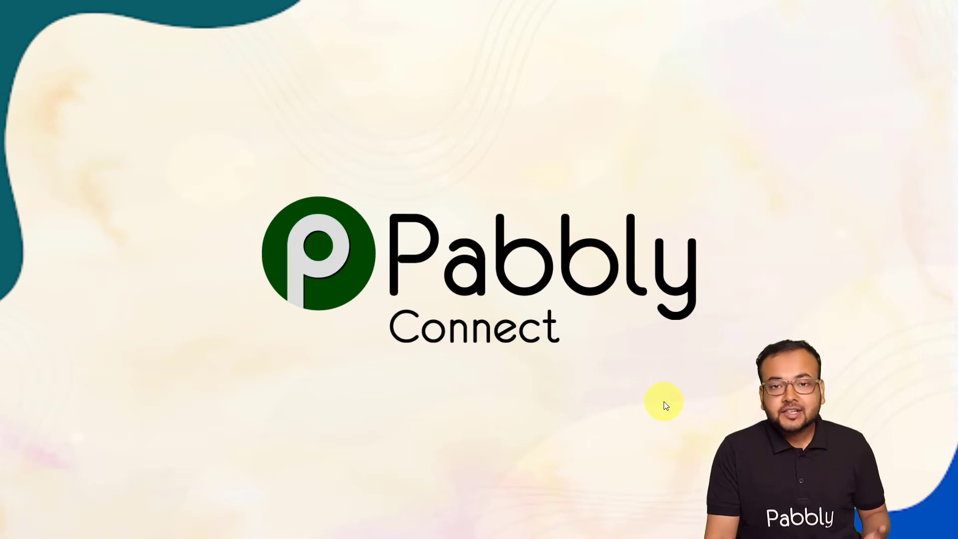
Step: Advance from the title slide to the Contact Form 7 → Pabbly Connect → Keap CRM overview
left_click(680, 421)
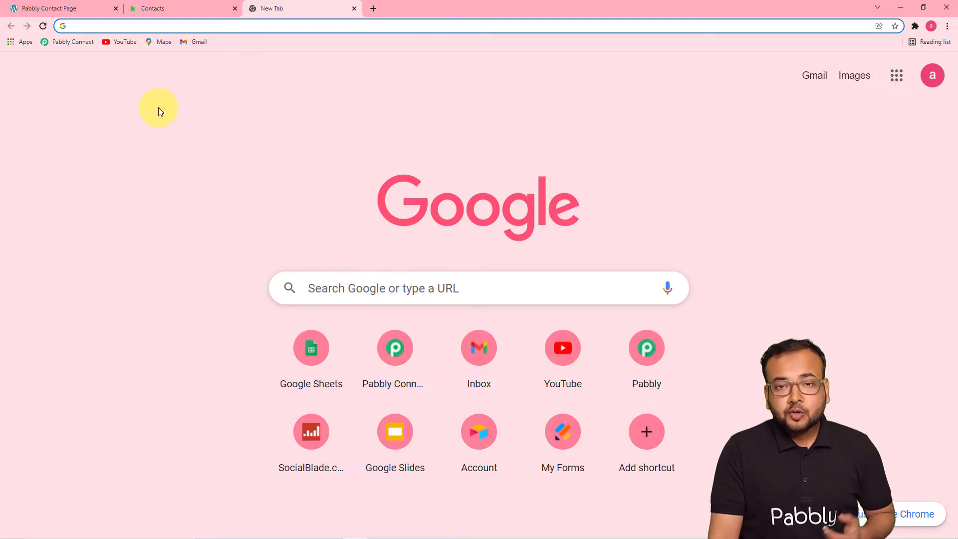
Step: Load the Pabbly Connect dashboard from the bookmarks bar
left_click(70, 44)
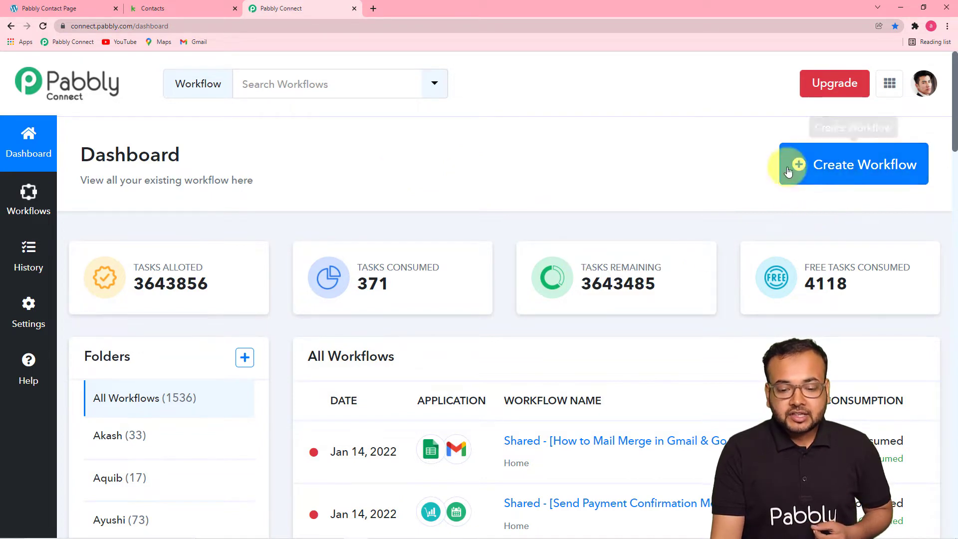
Step: Create a workflow by pasting the name 'Send Leads from Contact form 7 to Keap CRM Automatically'
left_click(873, 170)
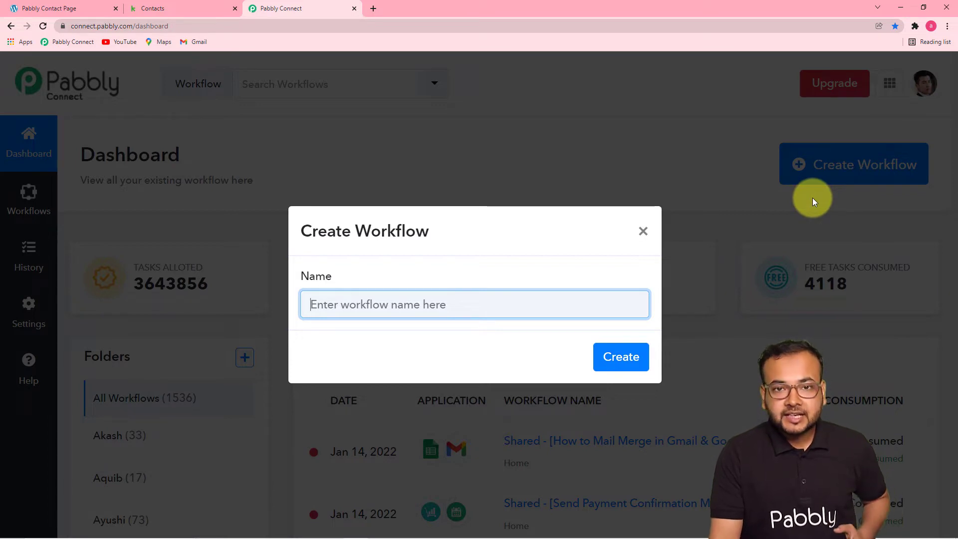
type("Send Leads from Contact form 7 to Keap CRM Automatically")
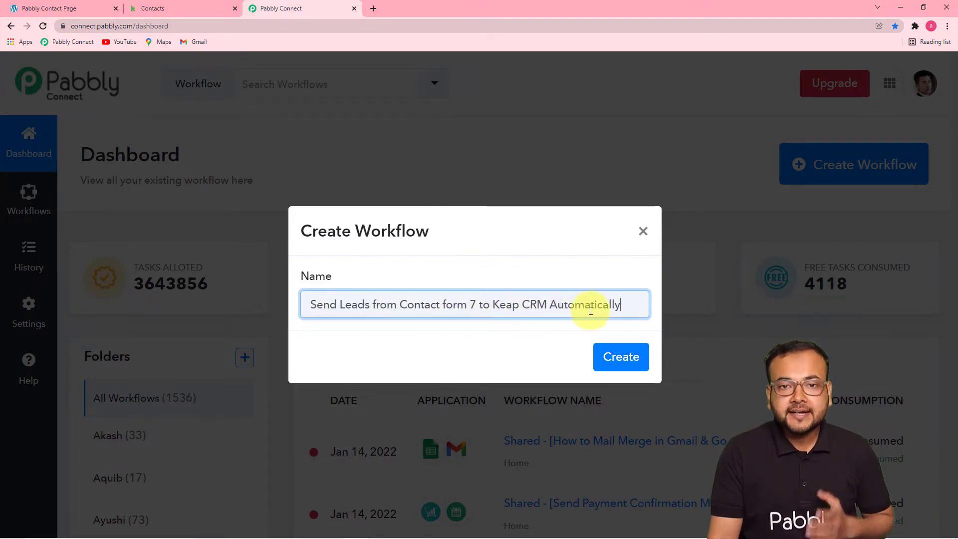
left_click(620, 357)
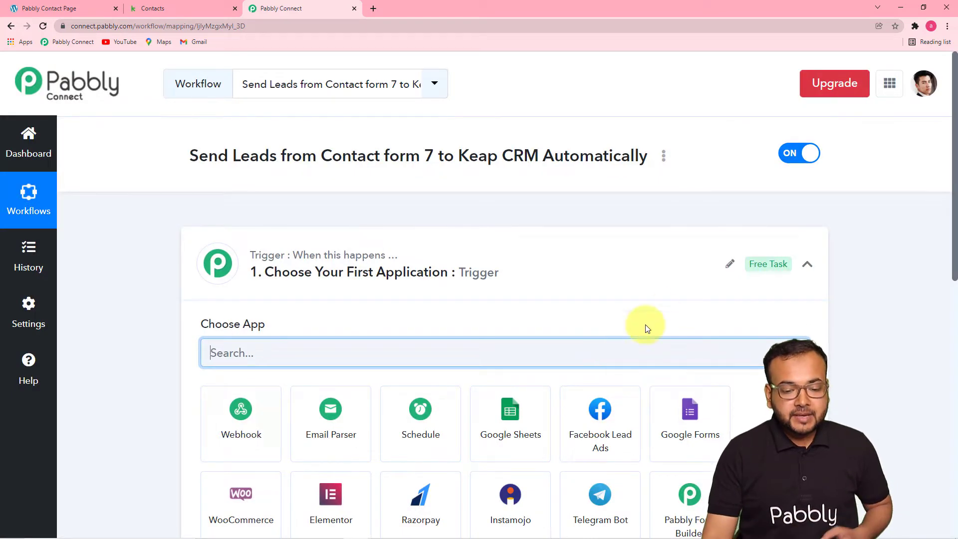
left_click(655, 274)
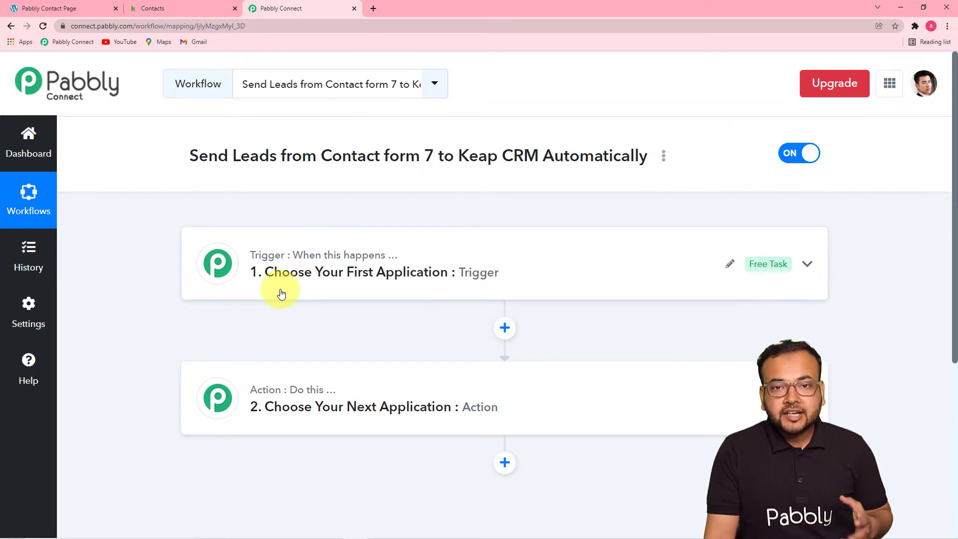
left_click(302, 281)
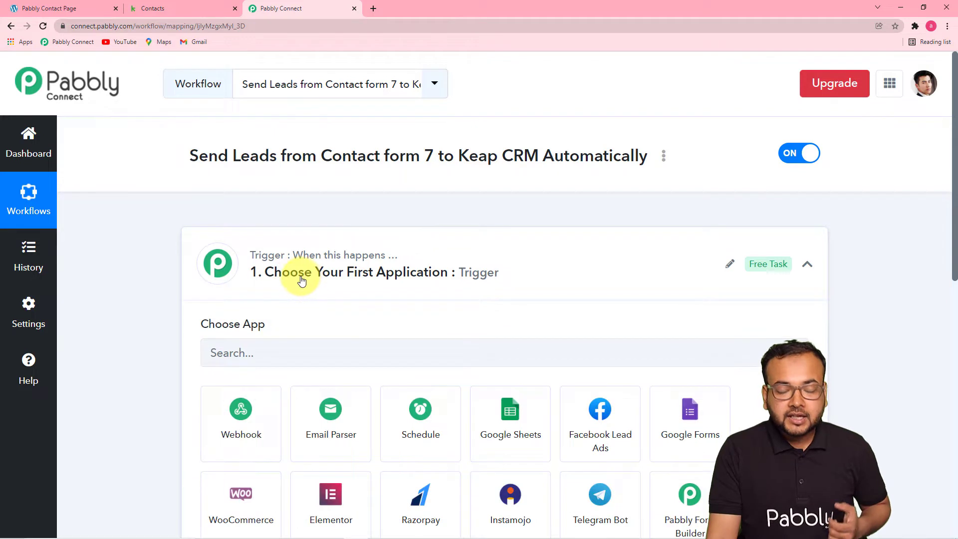
scroll(301, 281, "down", 3)
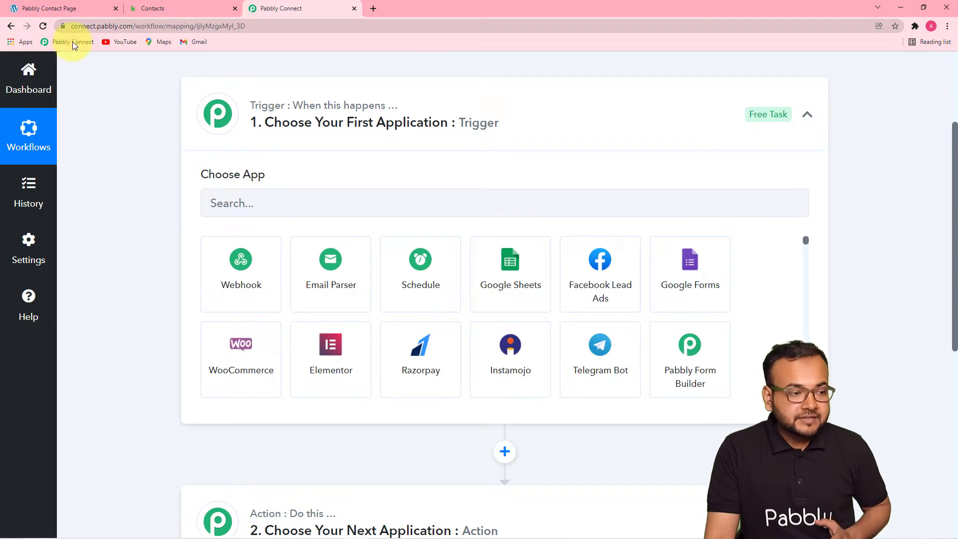
Step: From the Pabbly Contact Page tab, enter the WordPress admin via the logo and scroll down the page
left_click(71, 9)
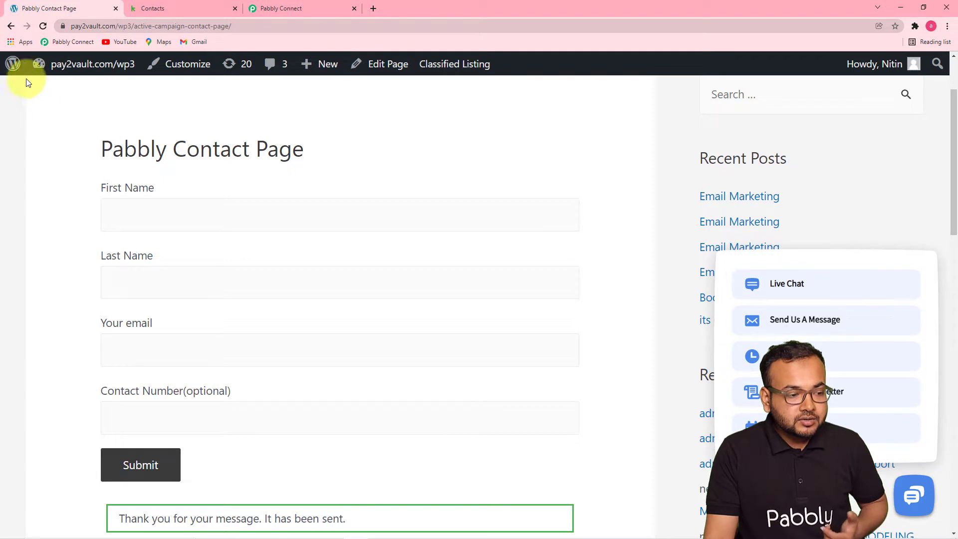
mouse_move(19, 73)
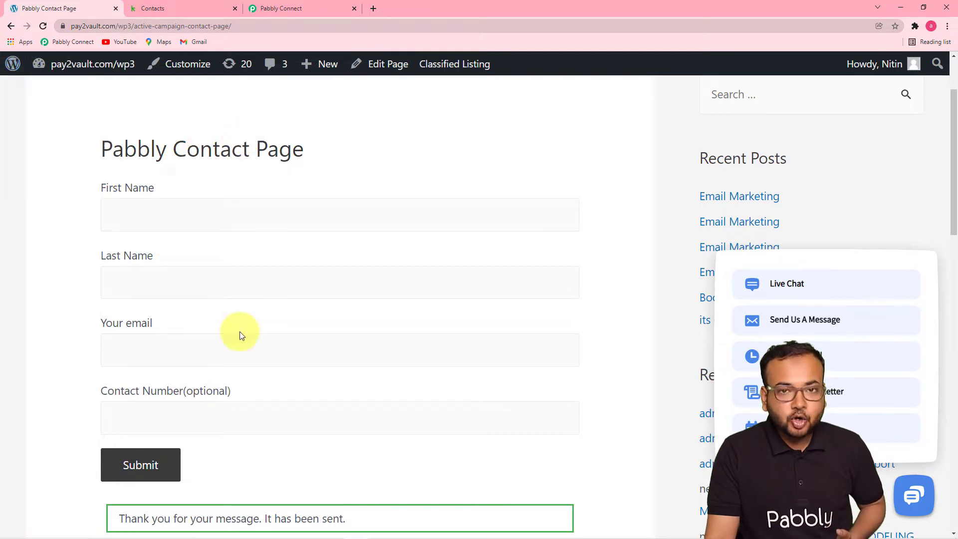
left_click(12, 70)
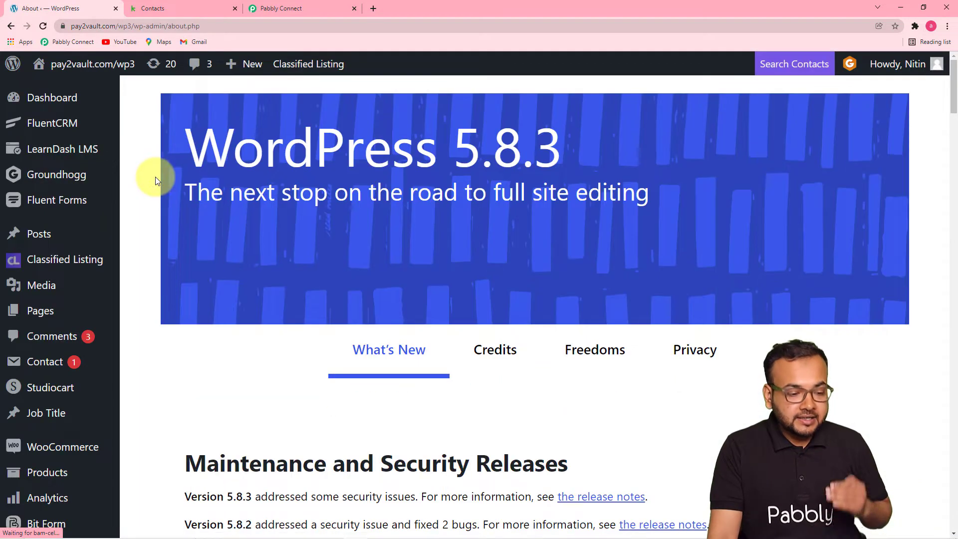
scroll(66, 286, "down", 4)
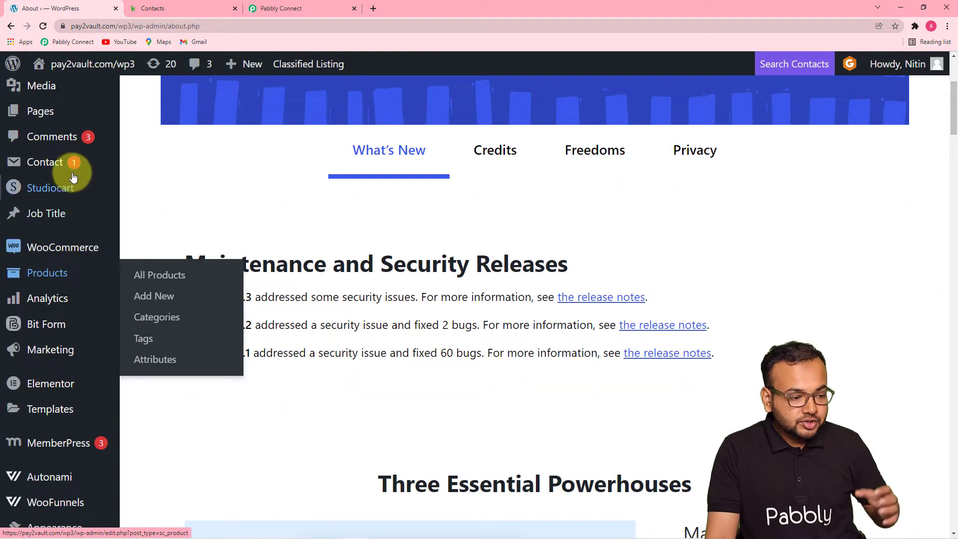
scroll(55, 344, "down", 2)
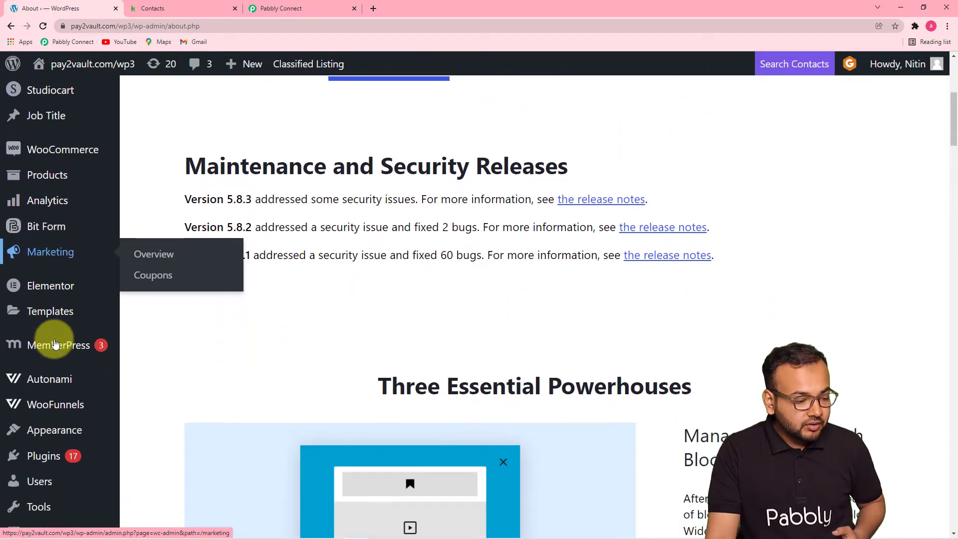
scroll(55, 343, "down", 3)
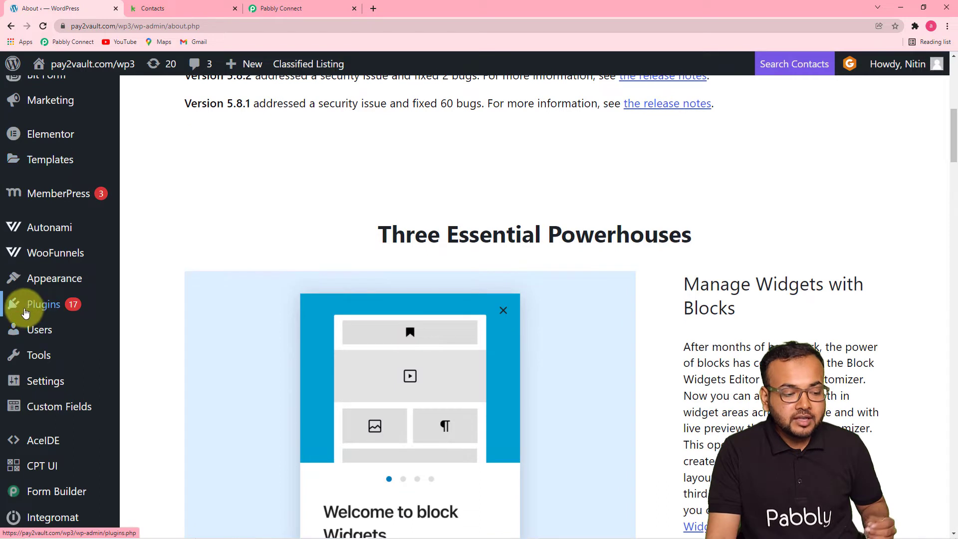
mouse_move(80, 312)
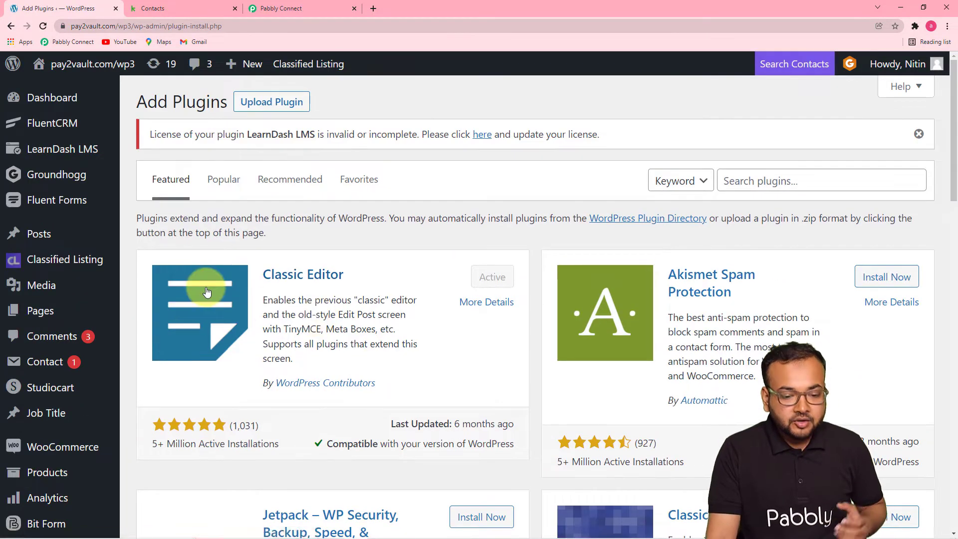
Step: Search plugins for 'contact form 7' to confirm Contact Form 7 is installed and active
left_click(829, 180)
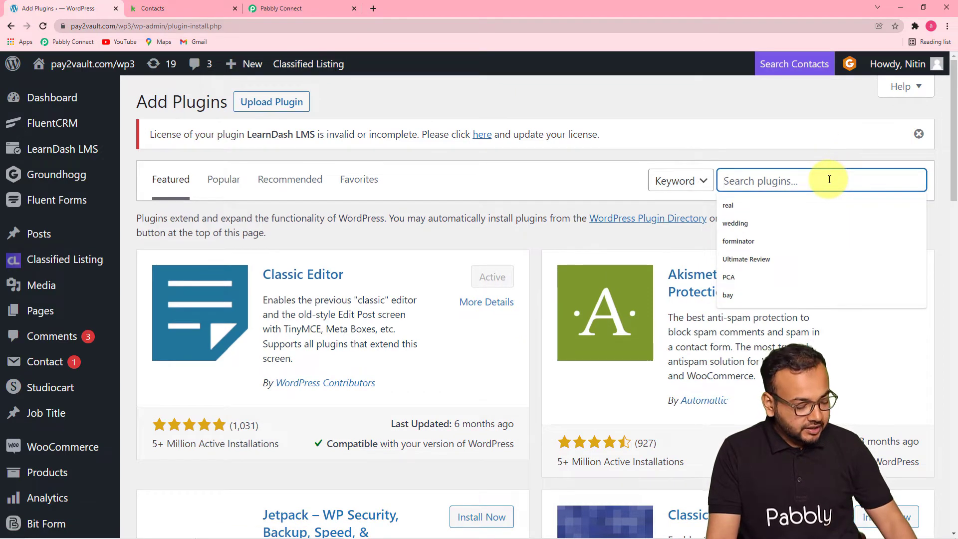
type("con")
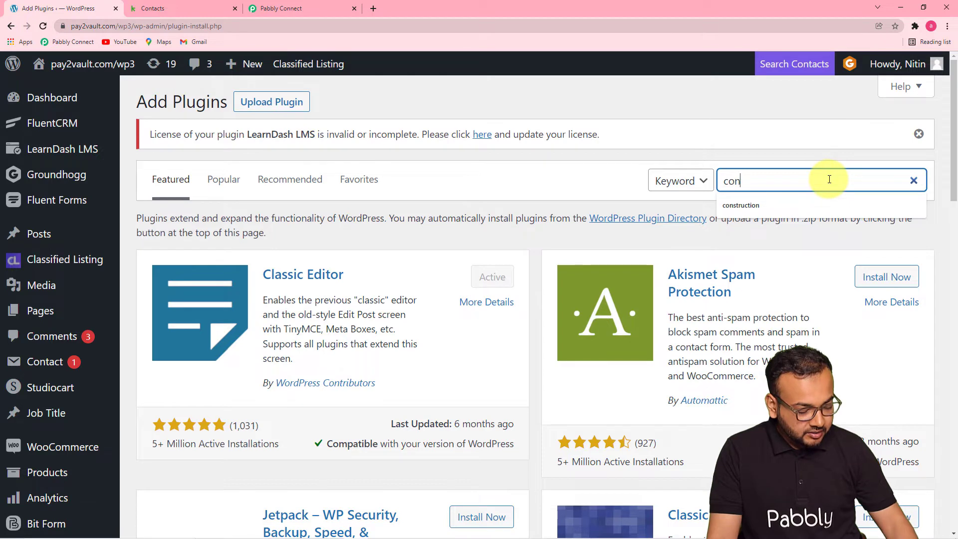
type("tac")
type("t form 7")
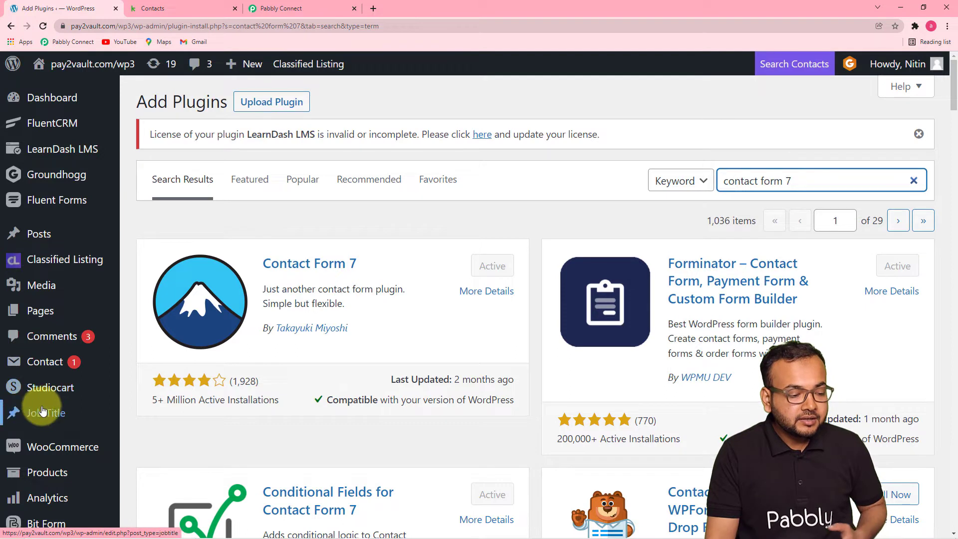
mouse_move(41, 372)
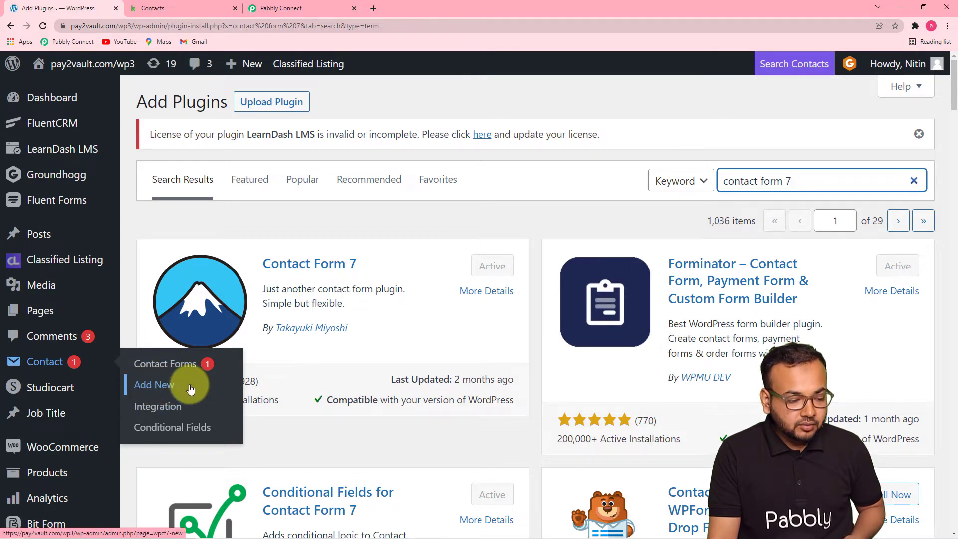
Step: Open Contact Forms and review the six existing forms, such as Active Campaign Contact
left_click(171, 372)
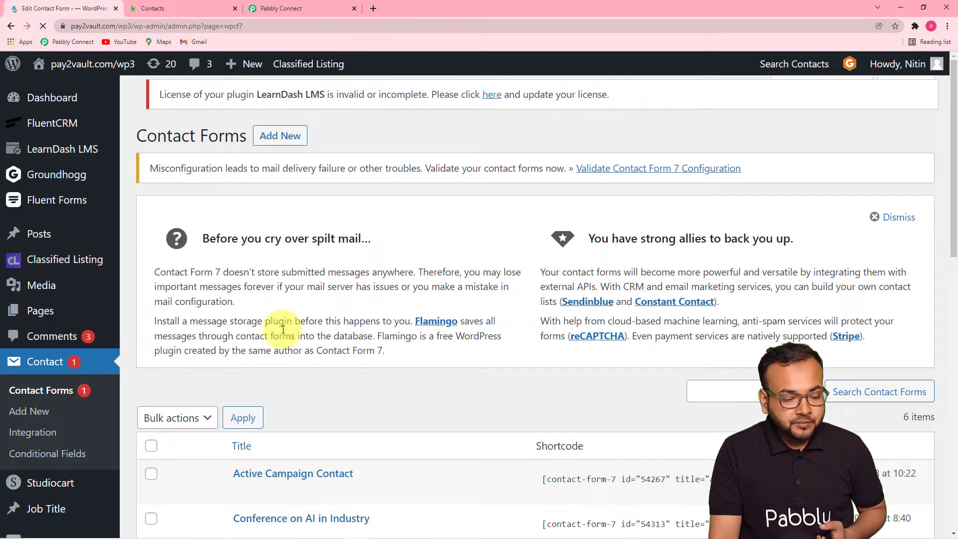
scroll(354, 296, "down", 5)
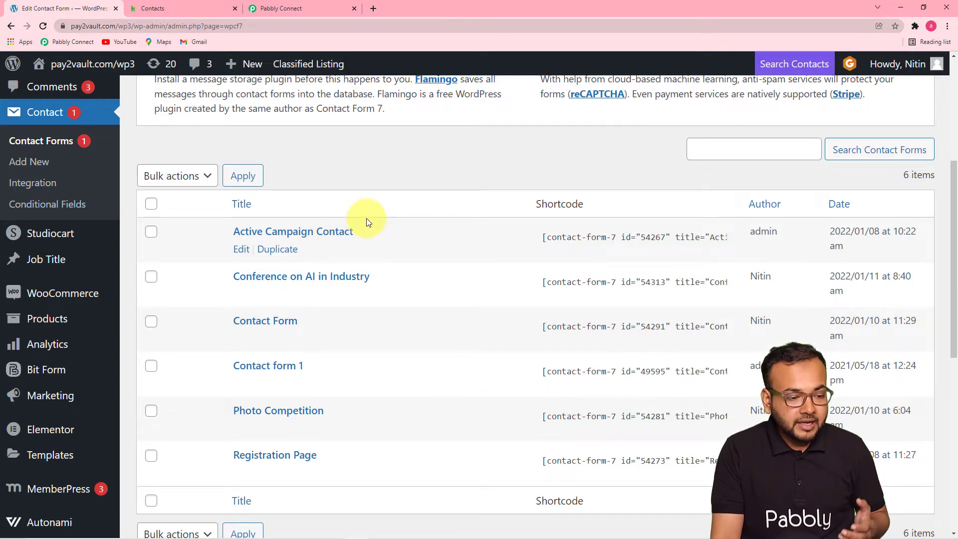
scroll(367, 221, "up", 3)
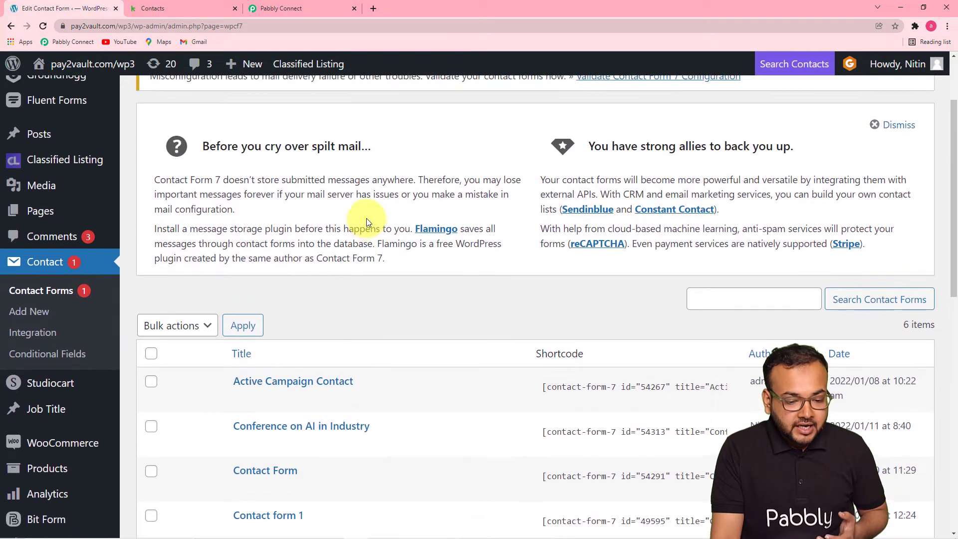
scroll(366, 218, "down", 4)
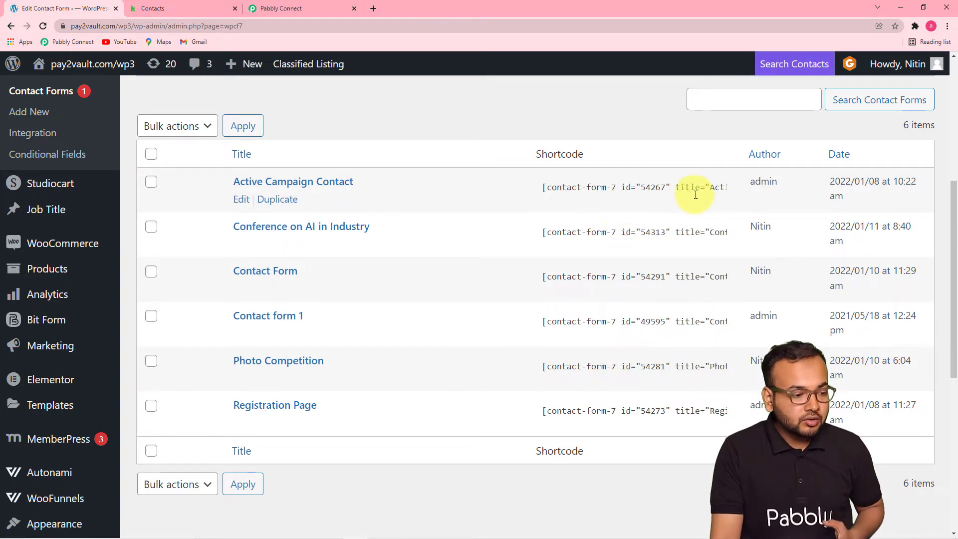
scroll(27, 240, "up", 6)
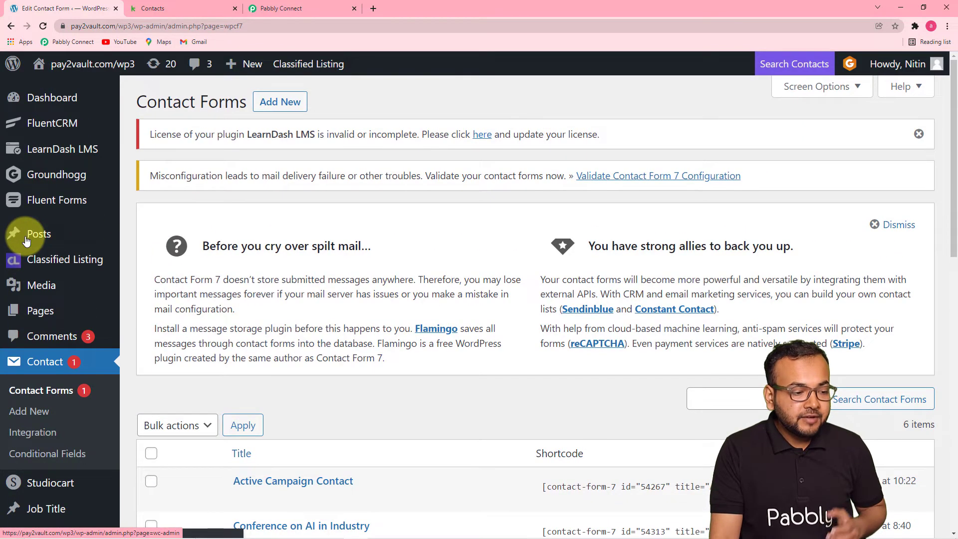
Step: Open Pages > All Pages and scroll the list to locate the Pabbly pages
mouse_move(53, 315)
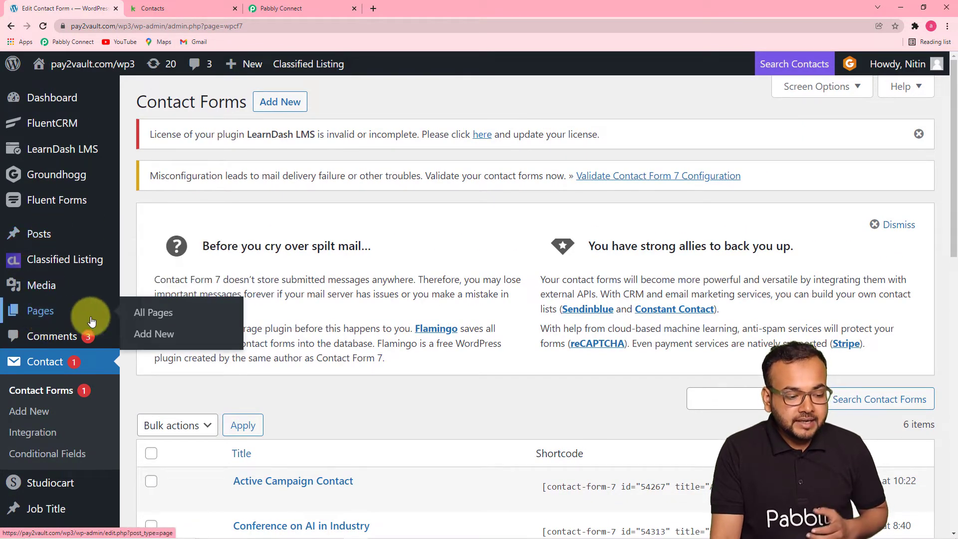
left_click(169, 323)
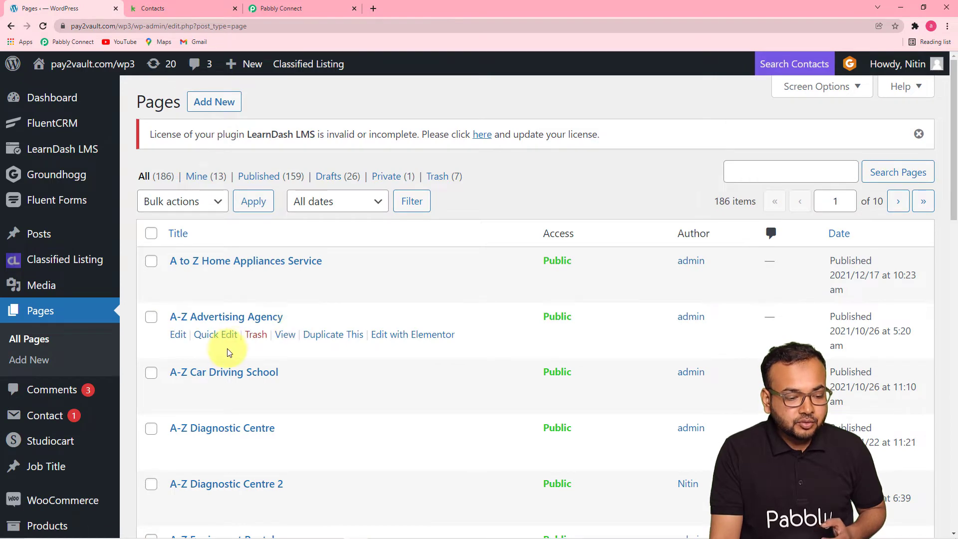
scroll(226, 347, "down", 3)
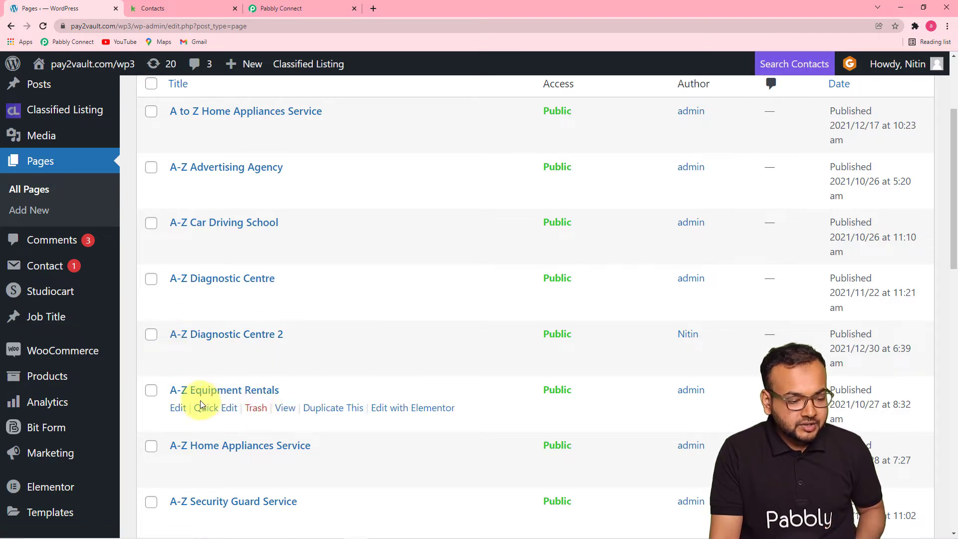
scroll(200, 399, "down", 8)
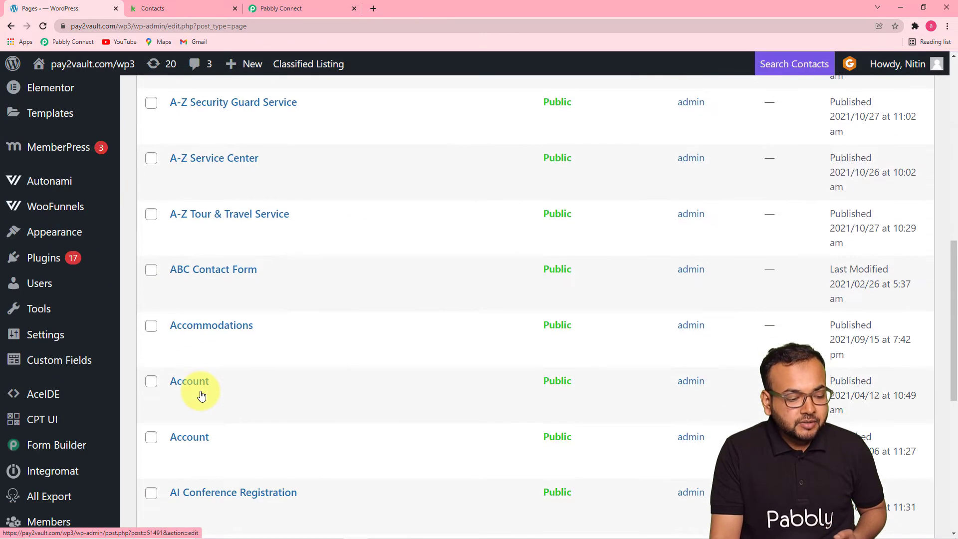
scroll(202, 394, "down", 7)
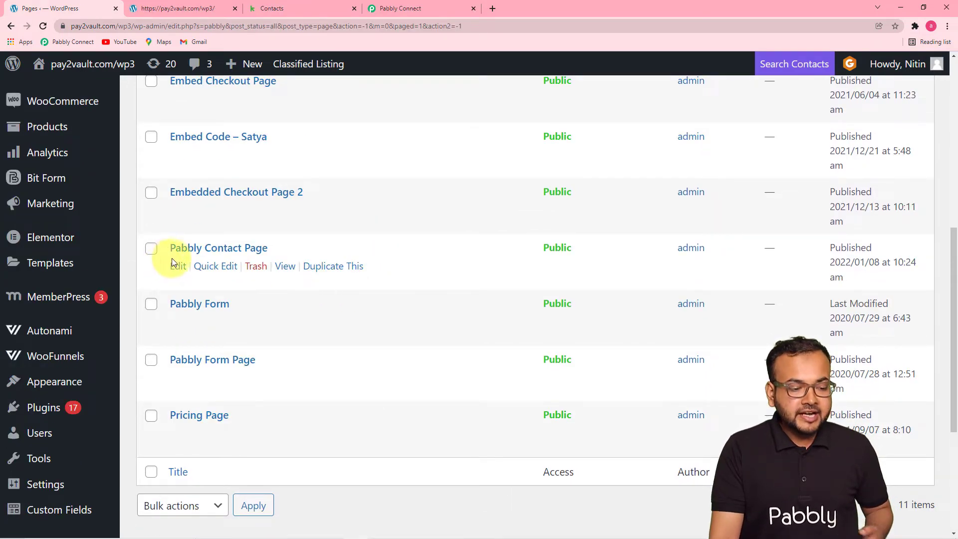
Step: Edit Pabbly Contact Page, check its Active Campaign Contact form shortcode, and update it
left_click(249, 250)
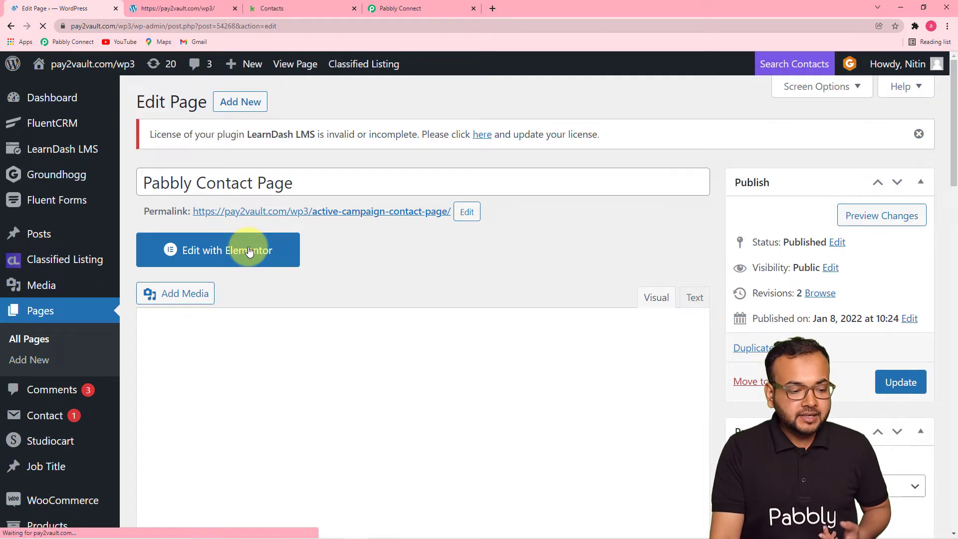
scroll(301, 262, "down", 3)
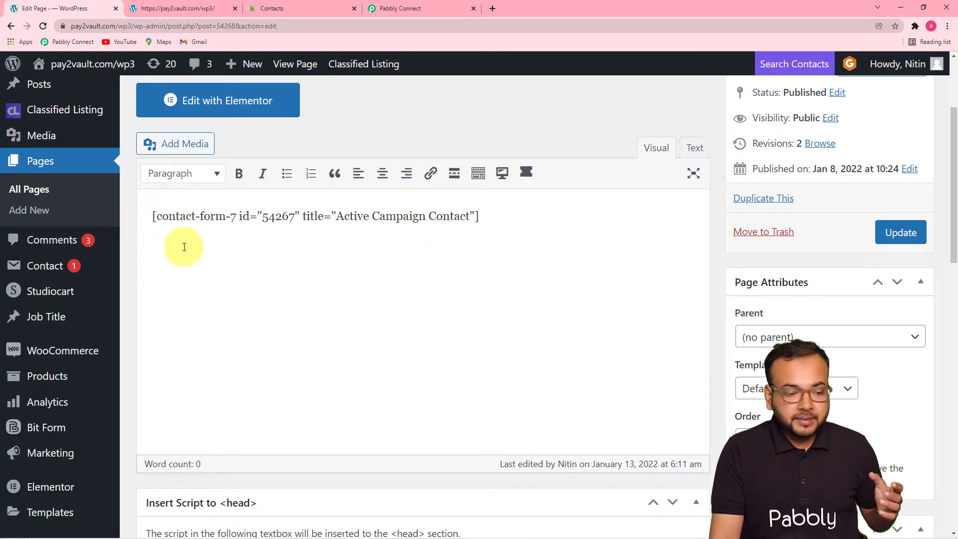
left_click(900, 232)
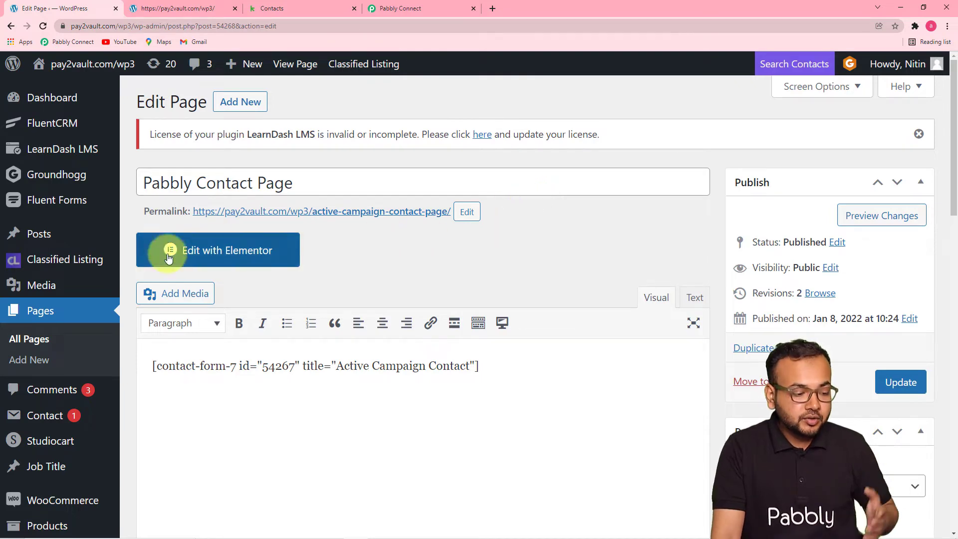
scroll(68, 267, "down", 2)
scroll(69, 270, "down", 7)
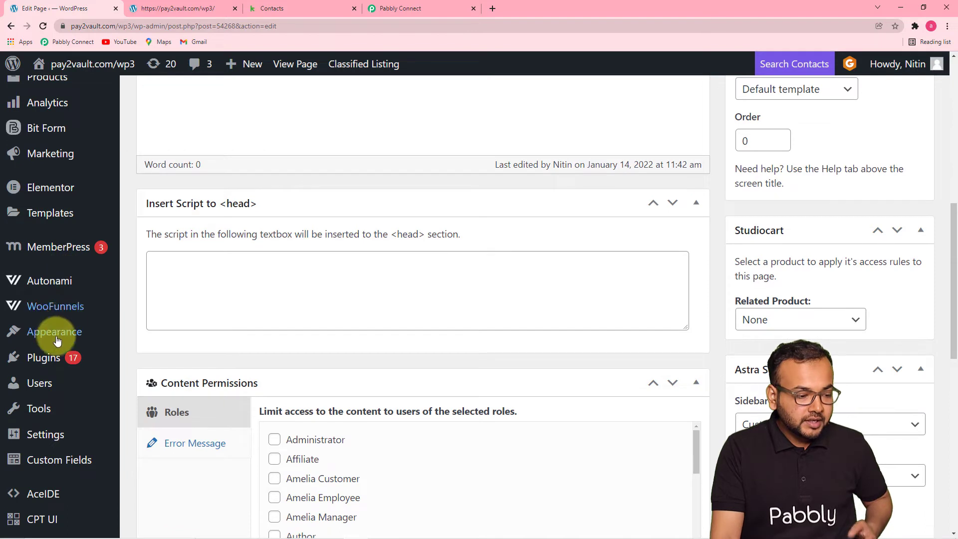
Step: Open Appearance > Menus to see Pabbly Contact Page in the menu assigned to Primary Menu
mouse_move(51, 336)
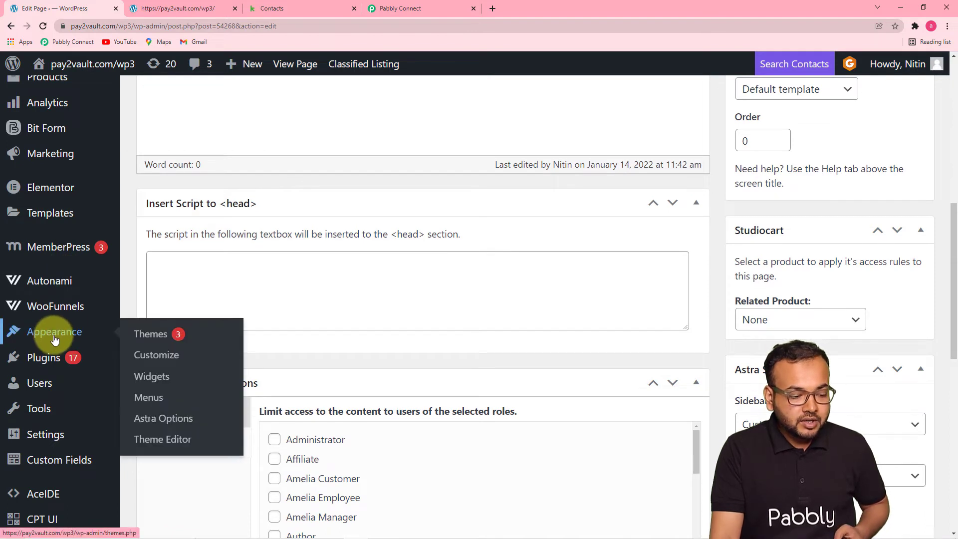
left_click(150, 399)
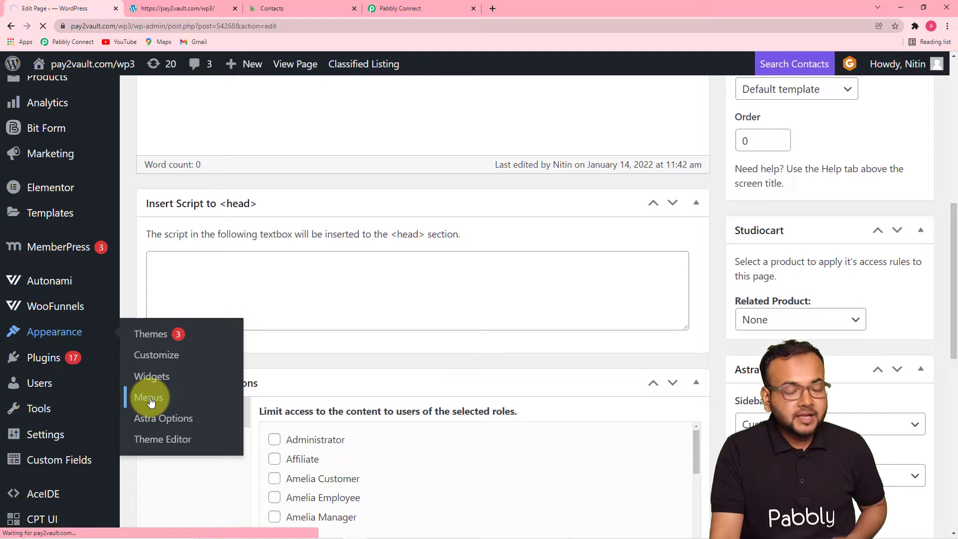
scroll(241, 348, "down", 3)
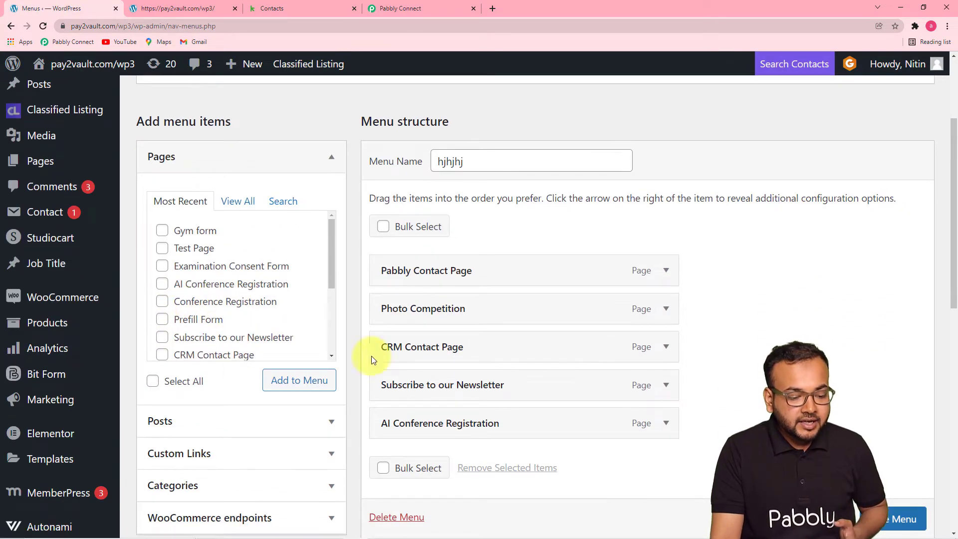
scroll(508, 337, "down", 1)
scroll(508, 337, "down", 4)
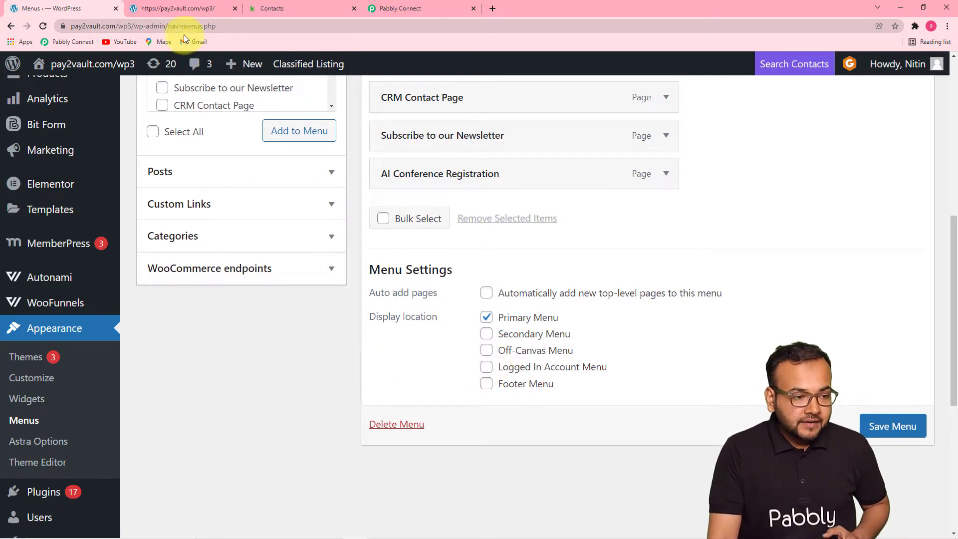
Step: Back in Pabbly Connect, set Webhook as the trigger app and copy its webhook URL
left_click(409, 8)
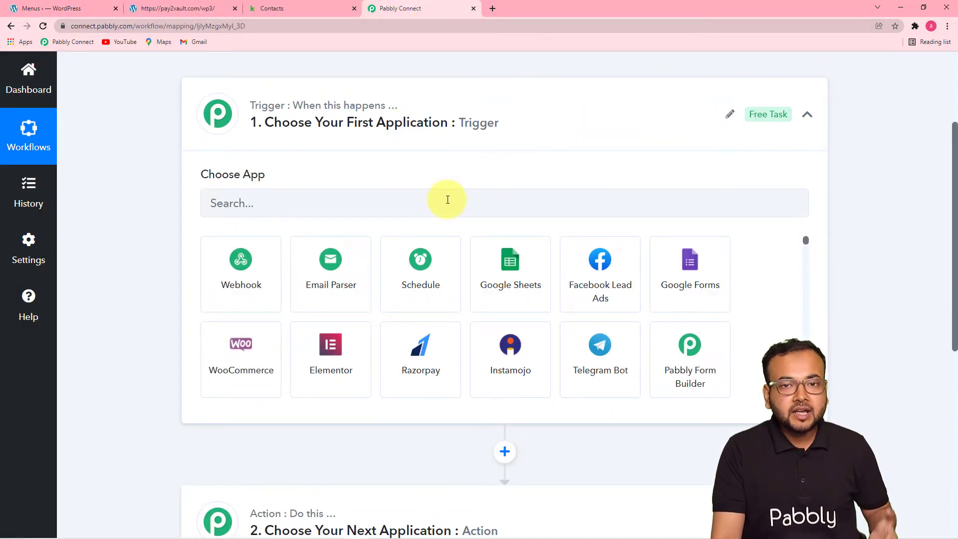
left_click(248, 298)
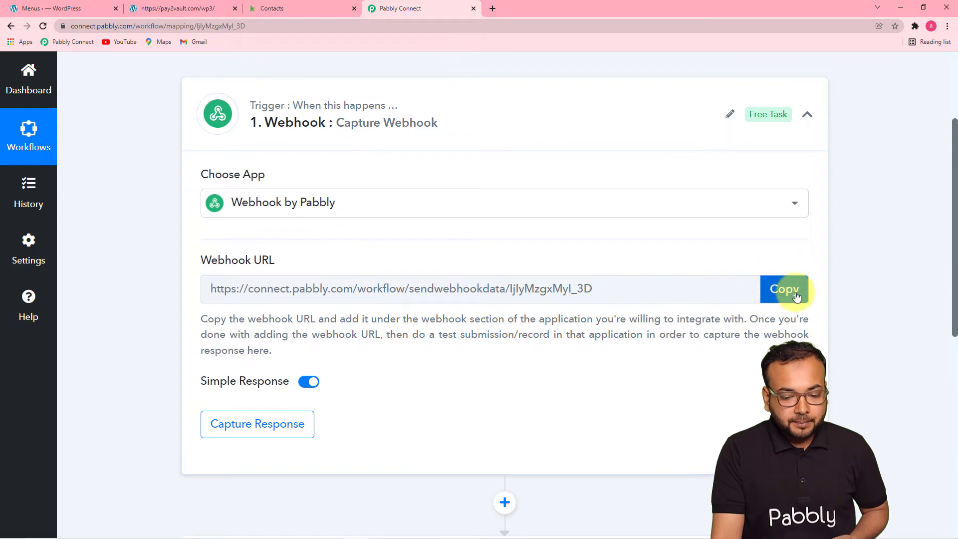
left_click(778, 295)
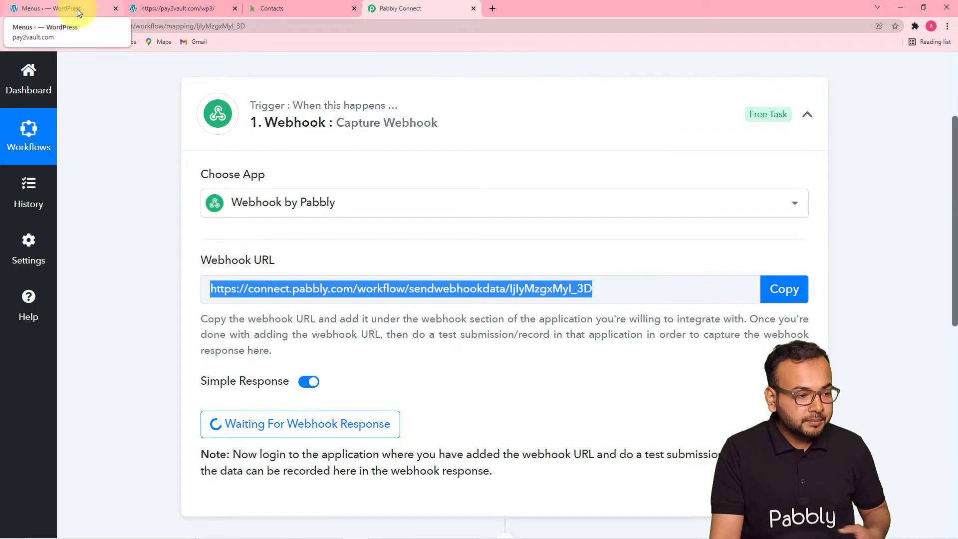
Step: Back in WordPress admin, open the WP Webhooks plugin settings
left_click(77, 8)
mouse_move(47, 254)
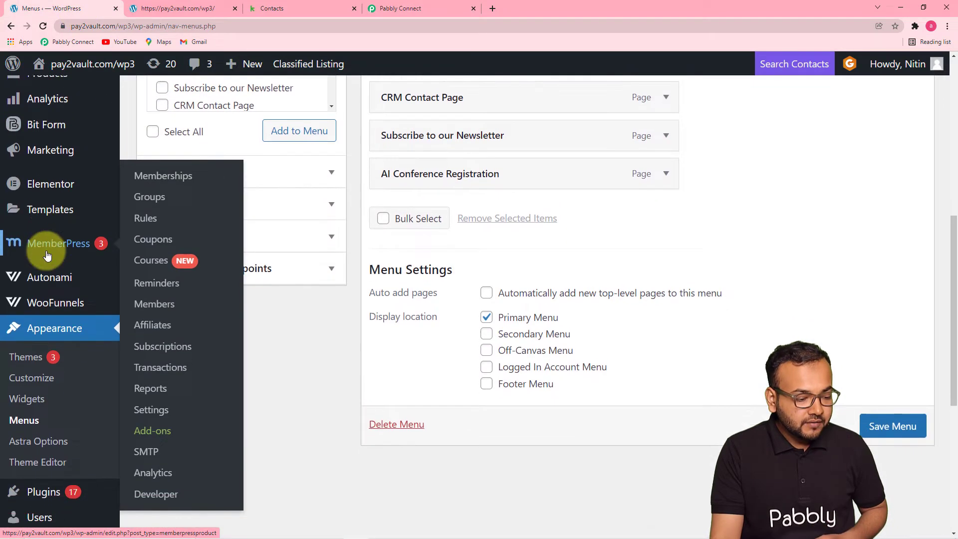
scroll(47, 254, "down", 5)
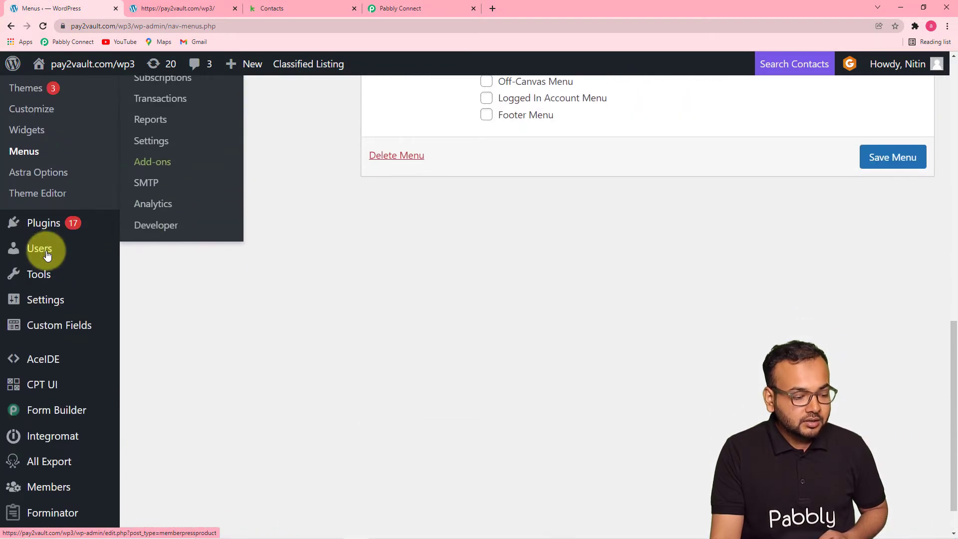
scroll(46, 254, "down", 1)
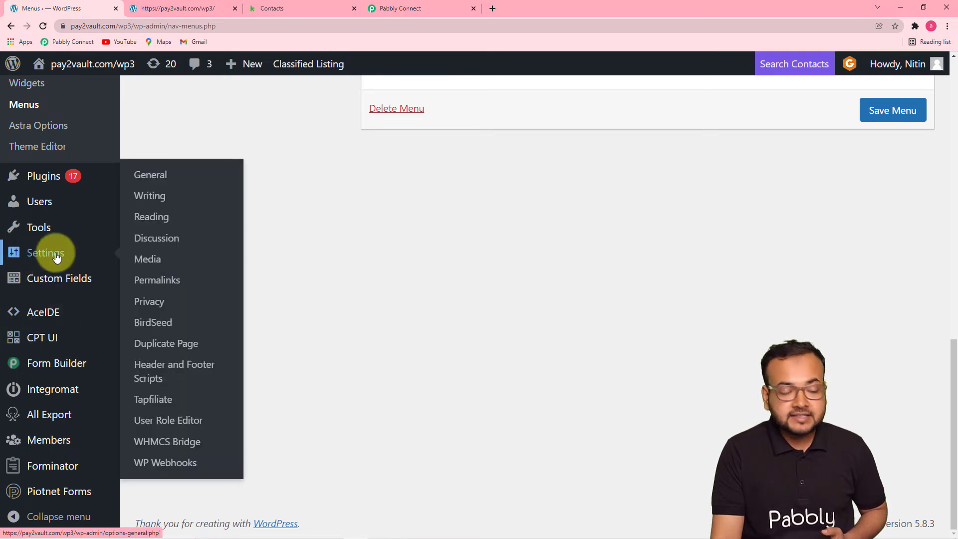
left_click(164, 464)
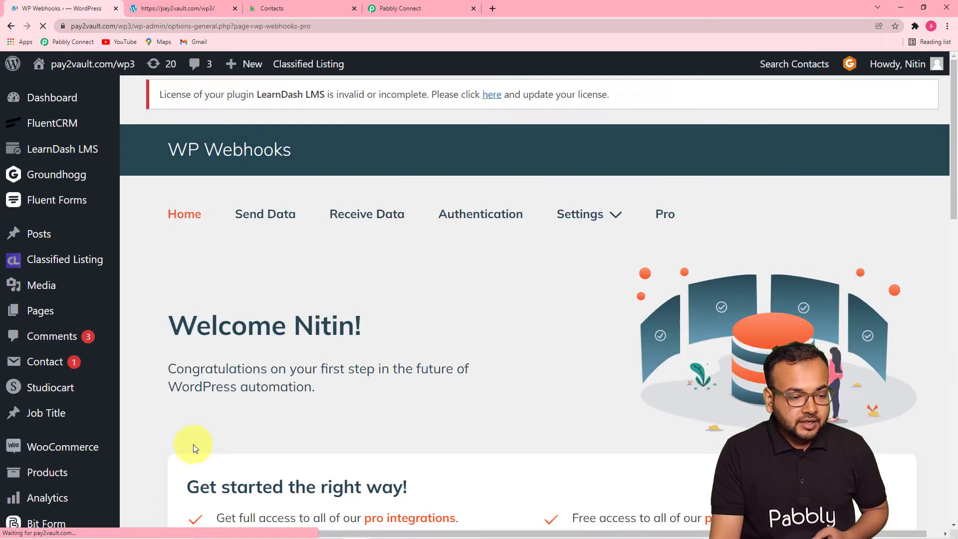
Step: Under Send Data, select the Contact Form 7 submit trigger
left_click(259, 217)
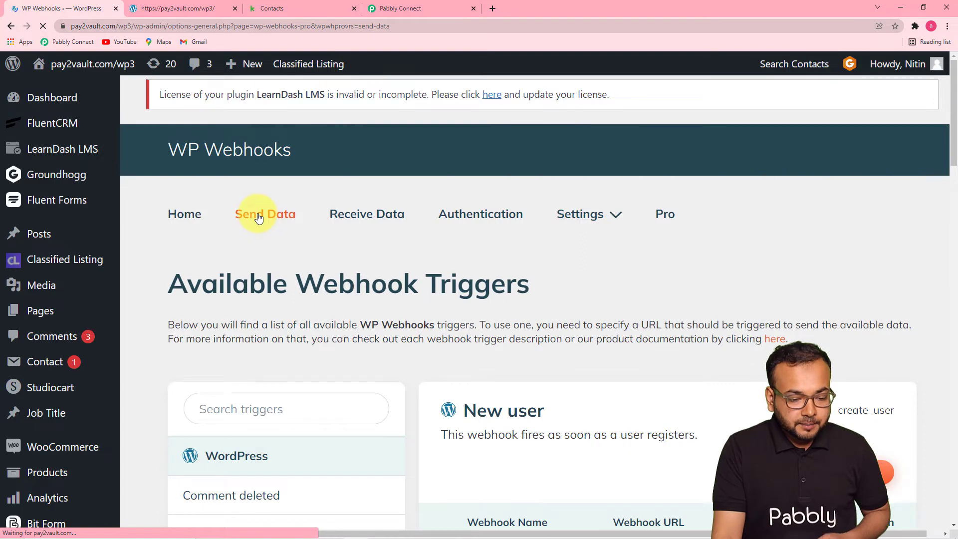
scroll(379, 287, "down", 8)
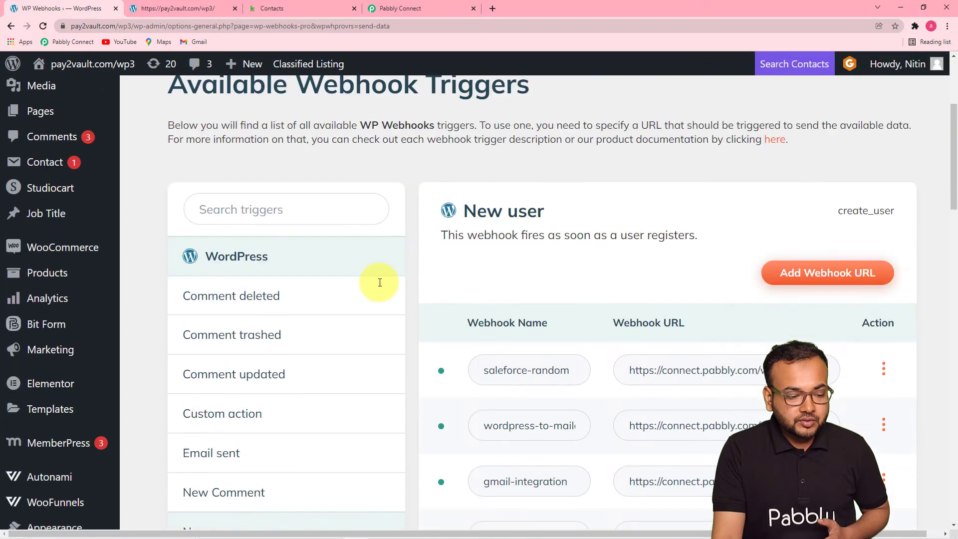
scroll(379, 286, "down", 6)
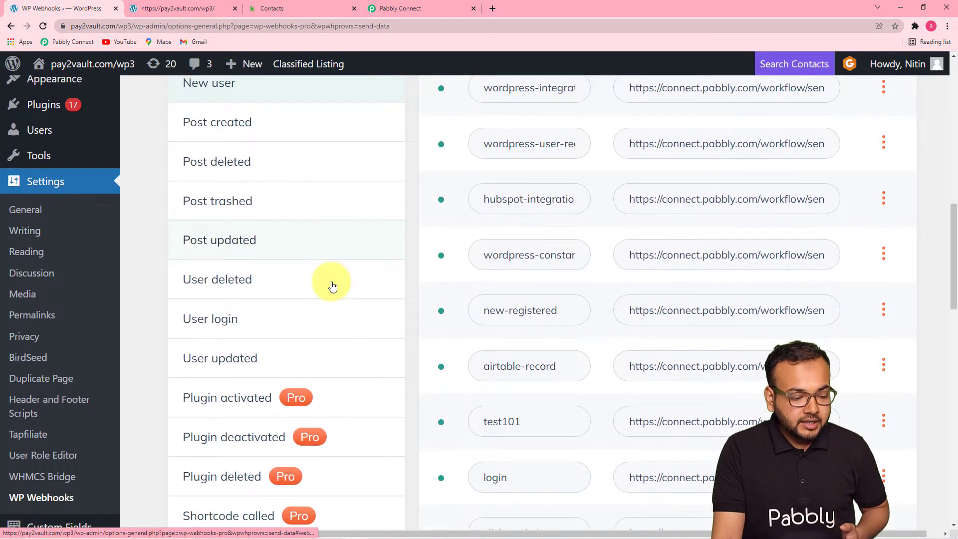
scroll(331, 284, "up", 2)
scroll(332, 284, "down", 9)
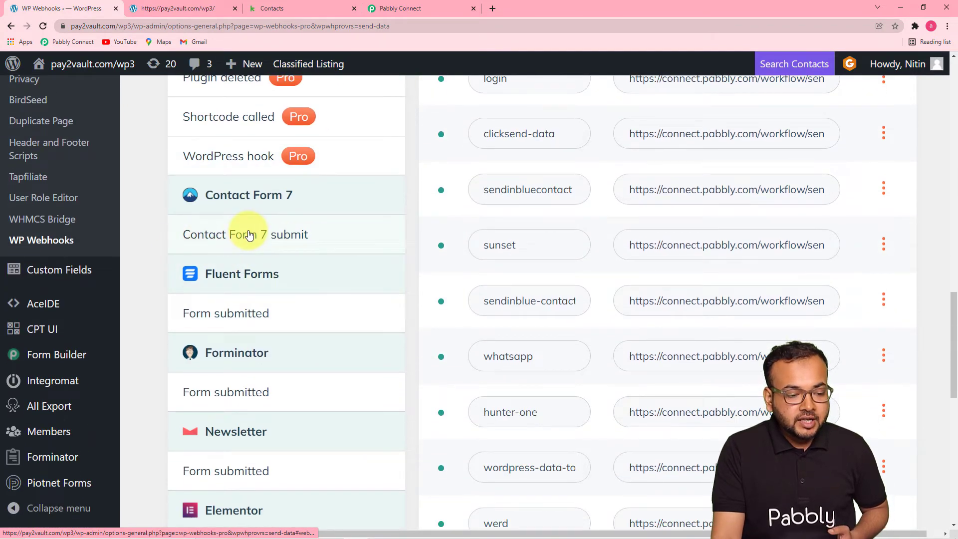
left_click(289, 235)
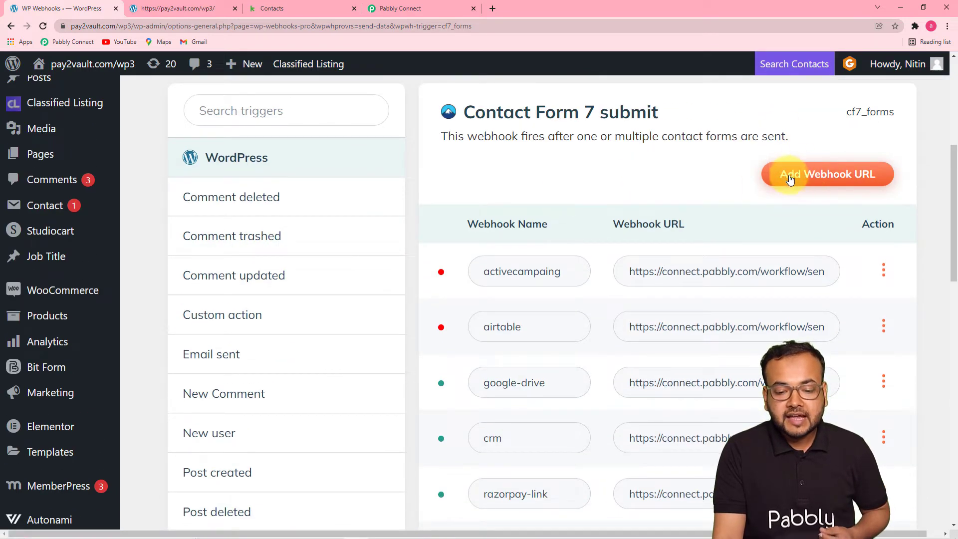
Step: Start a new webhook URL entry named 'to keap crm'
left_click(819, 177)
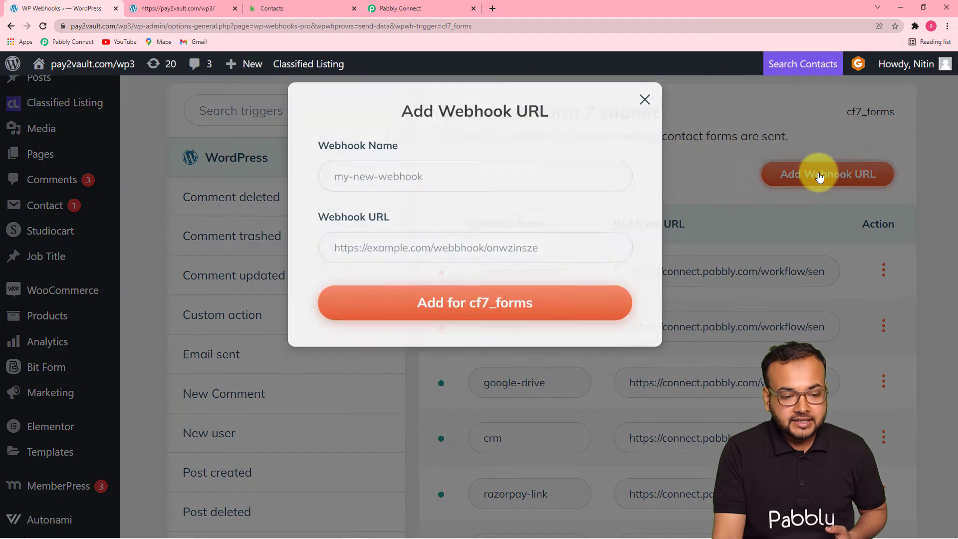
left_click(407, 187)
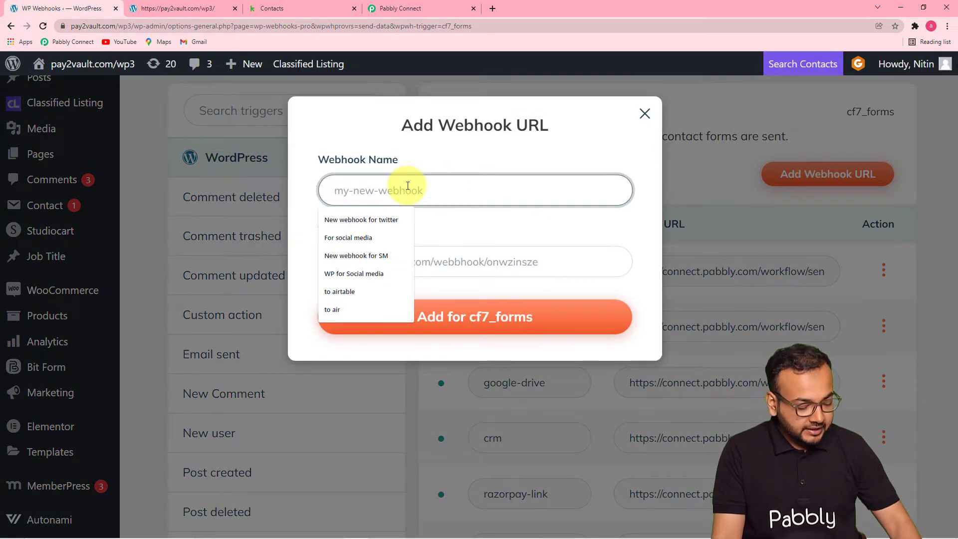
type("to k")
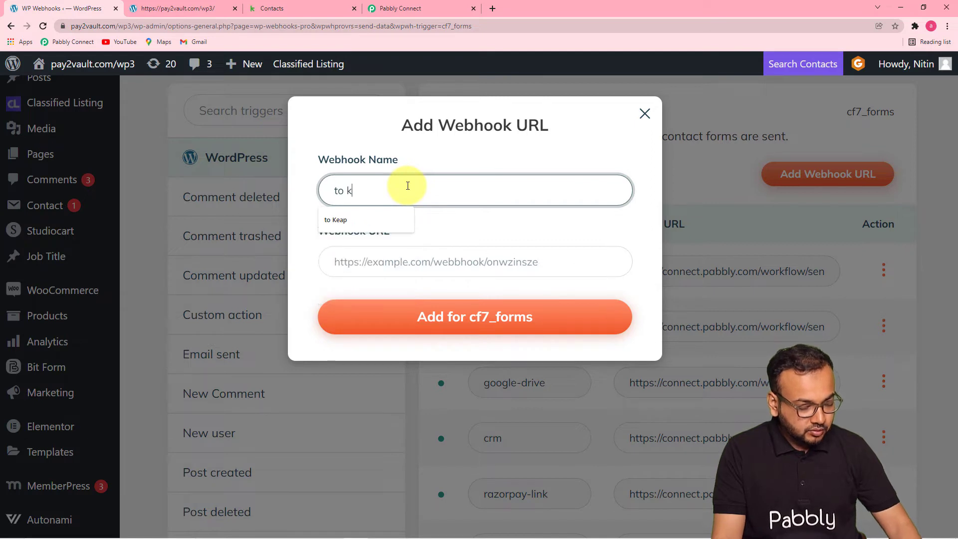
type("eap")
key("BackSpace")
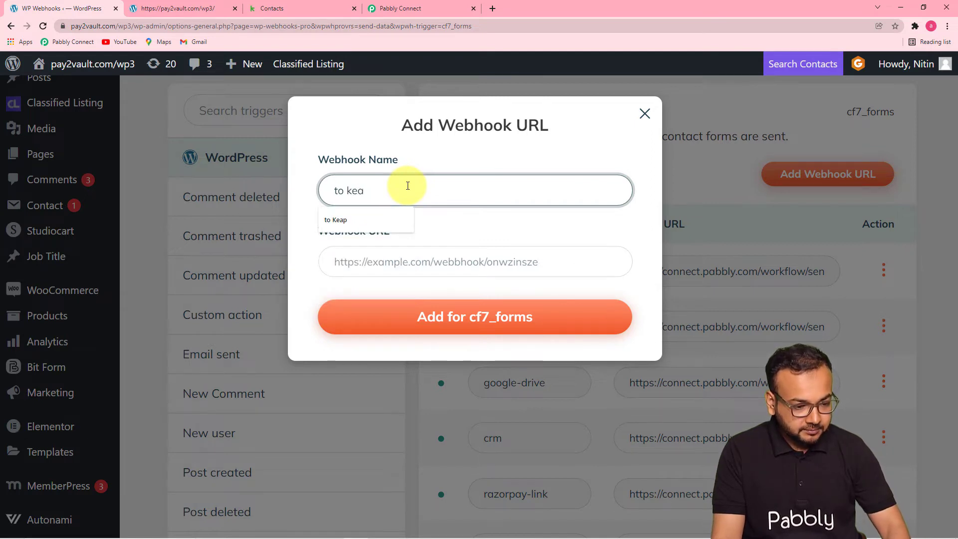
type("p crm")
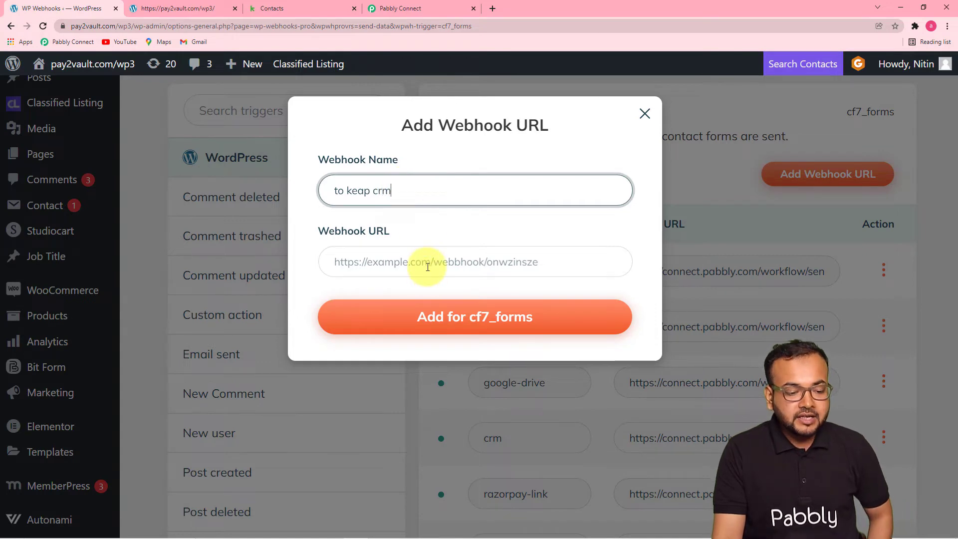
left_click(428, 267)
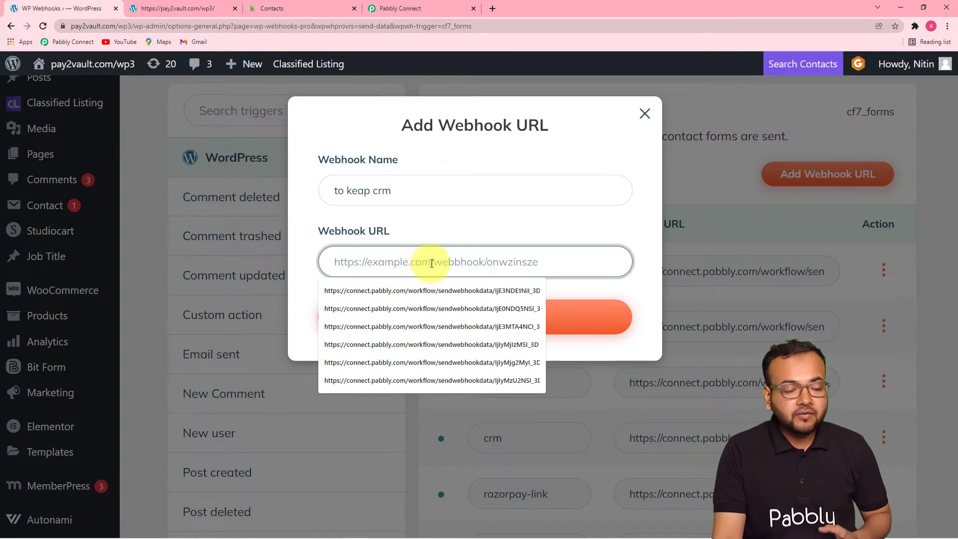
Step: Paste the copied Pabbly Connect webhook URL and add the webhook for cf7_forms
left_click(388, 7)
left_click(779, 288)
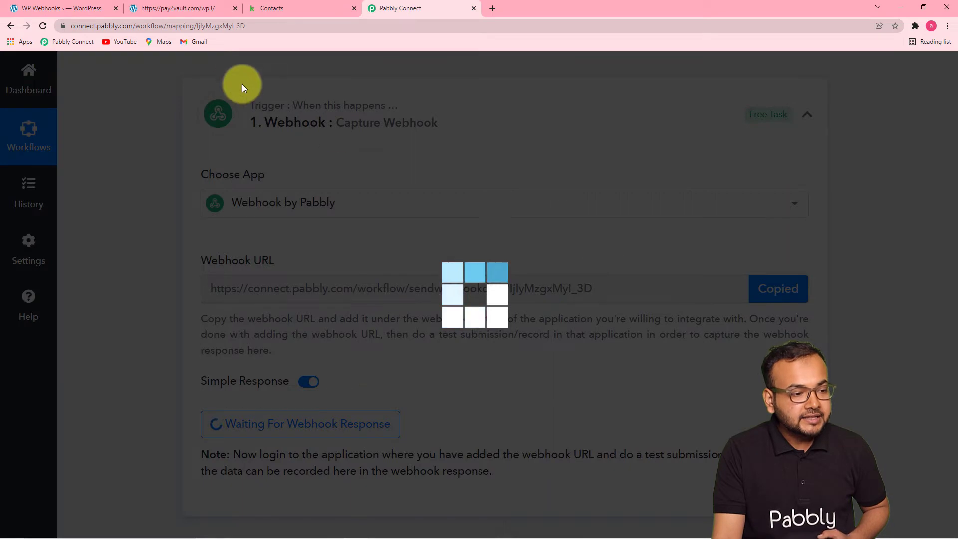
left_click(75, 9)
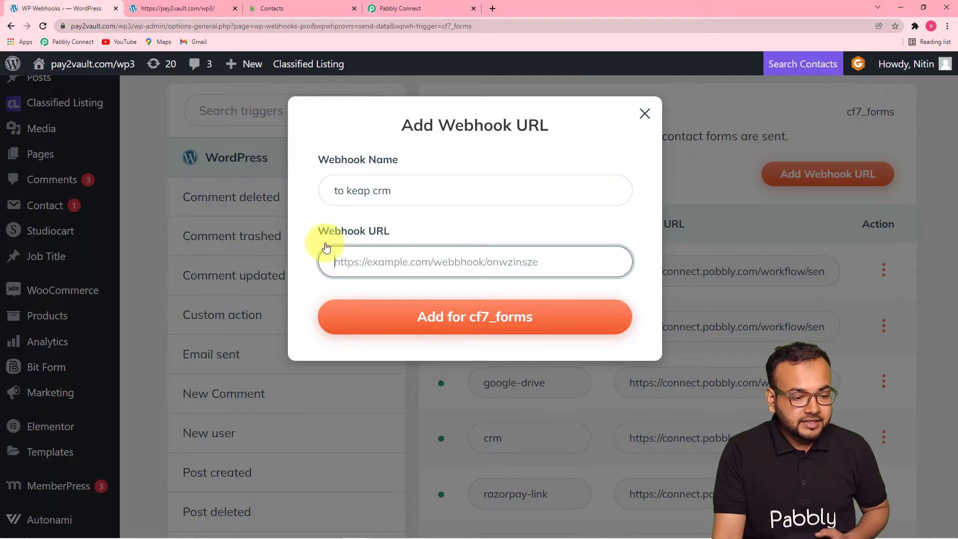
right_click(349, 263)
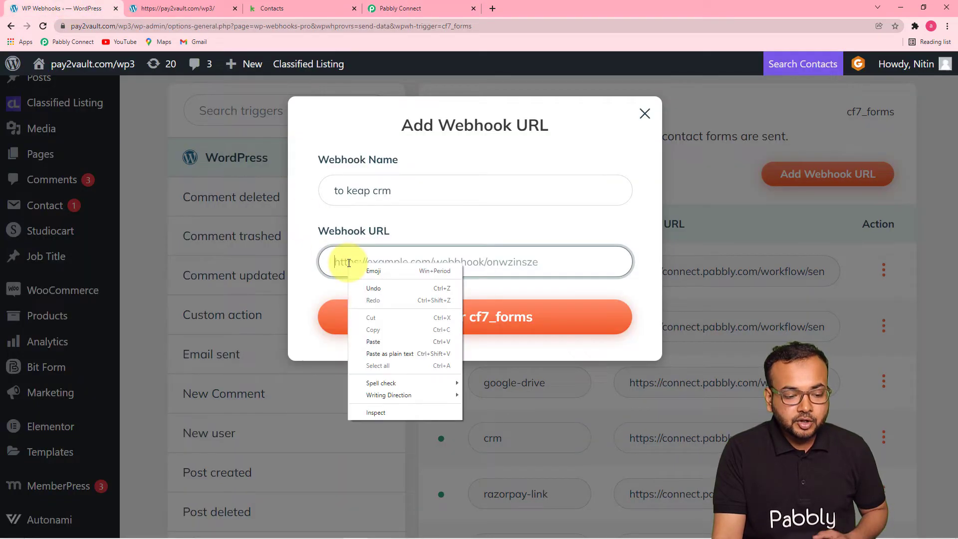
left_click(376, 344)
left_click(442, 321)
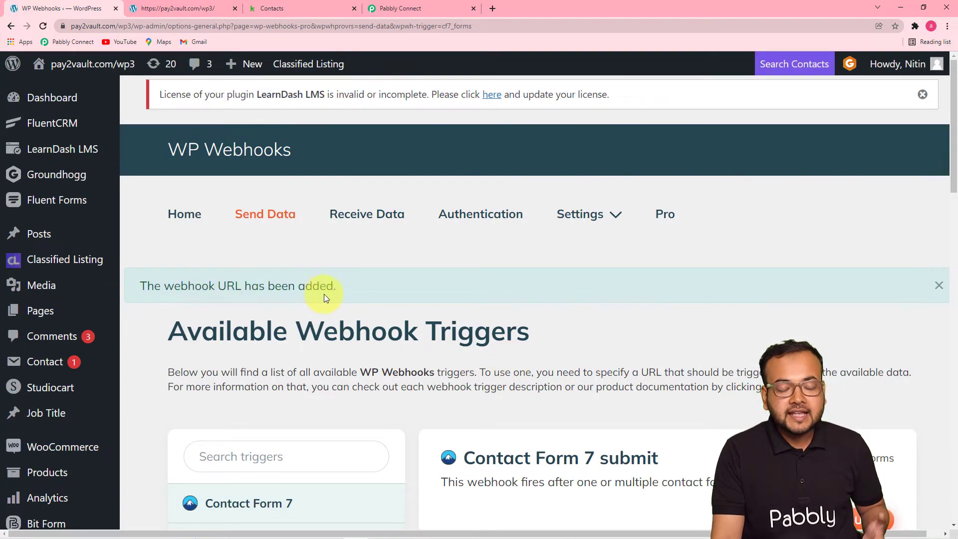
Step: Check in Pabbly Connect that the trigger awaits a webhook response, then go to pay2vault.com/wp3
left_click(390, 10)
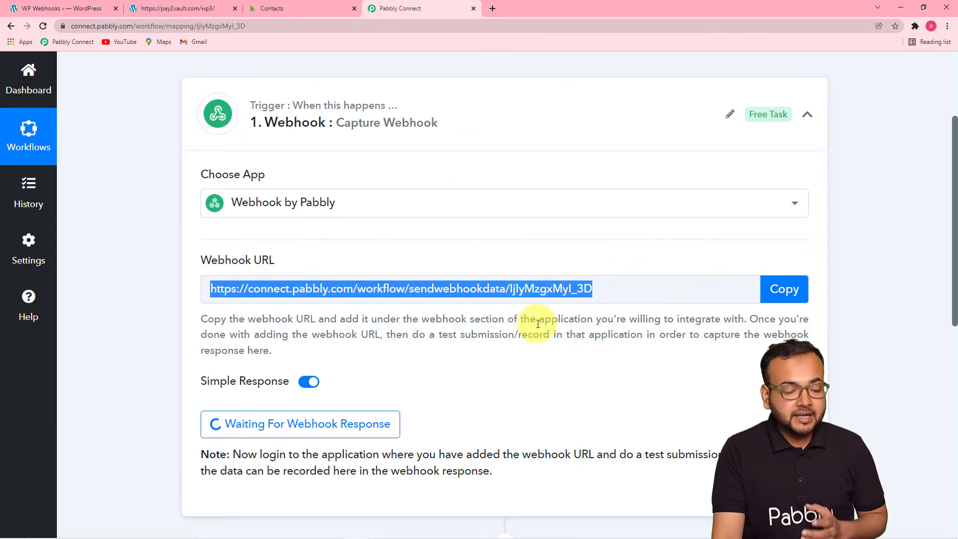
scroll(534, 320, "down", 5)
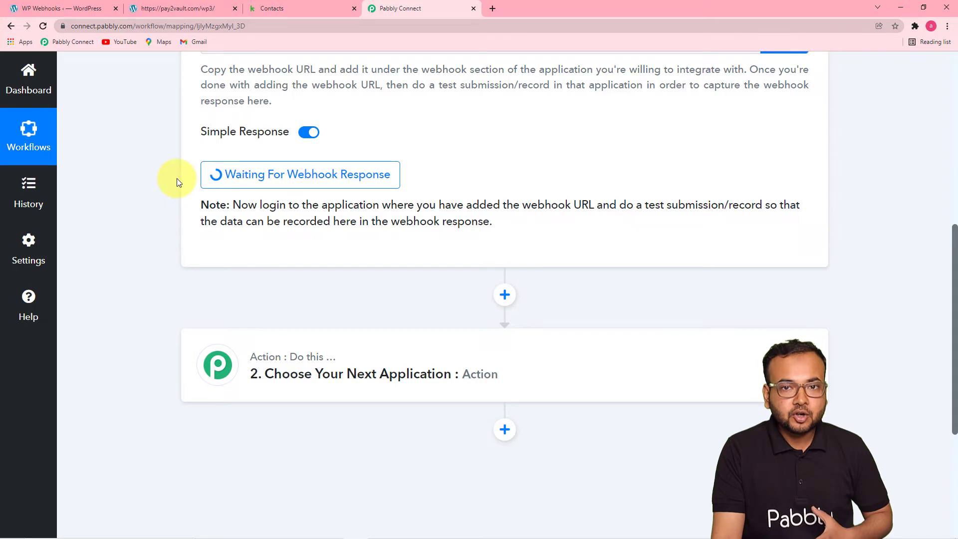
left_click(162, 12)
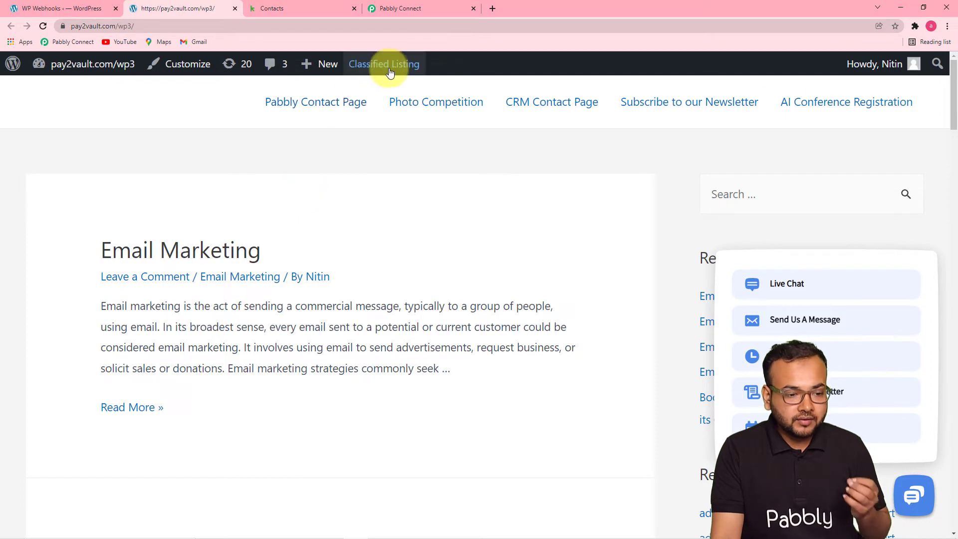
Step: Open the Pabbly Contact Page from the site navigation and place the cursor in First Name
left_click(412, 8)
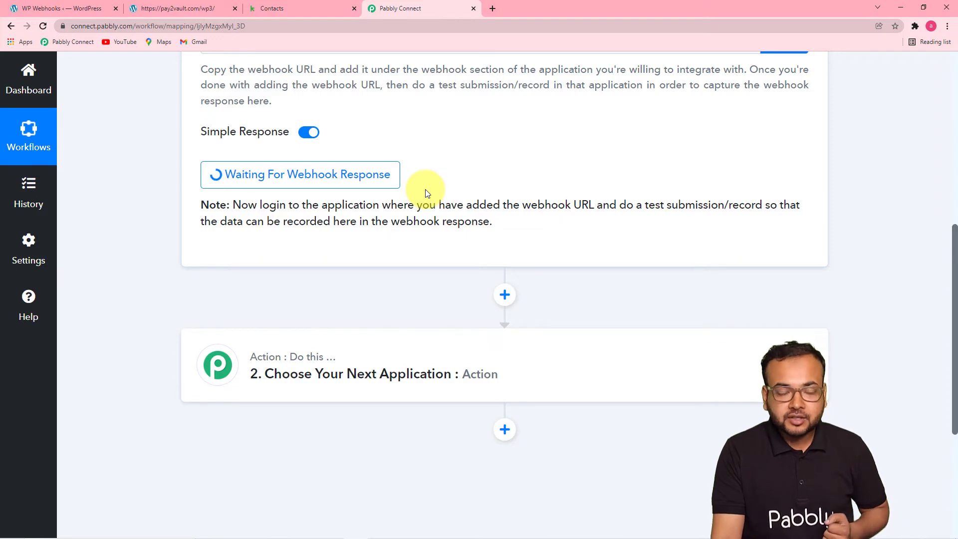
left_click(189, 8)
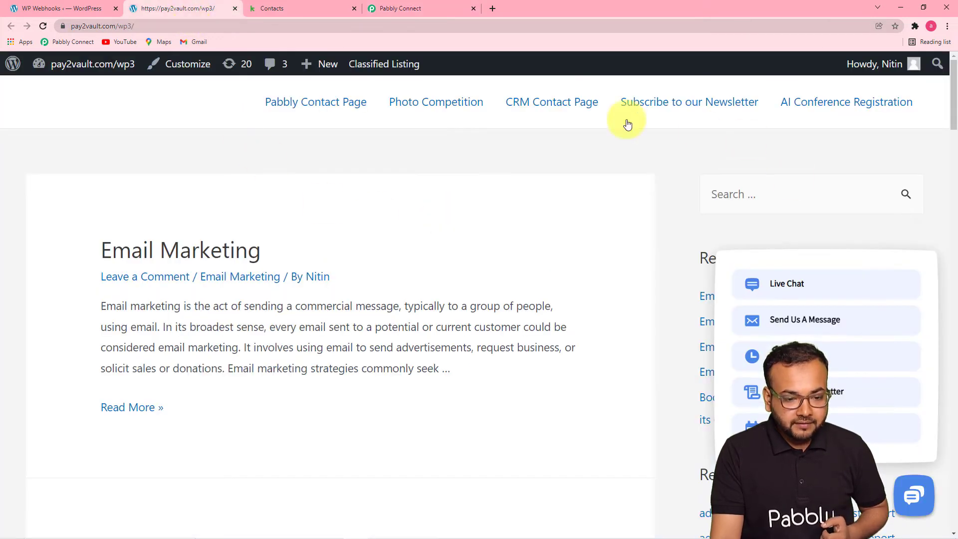
left_click(307, 109)
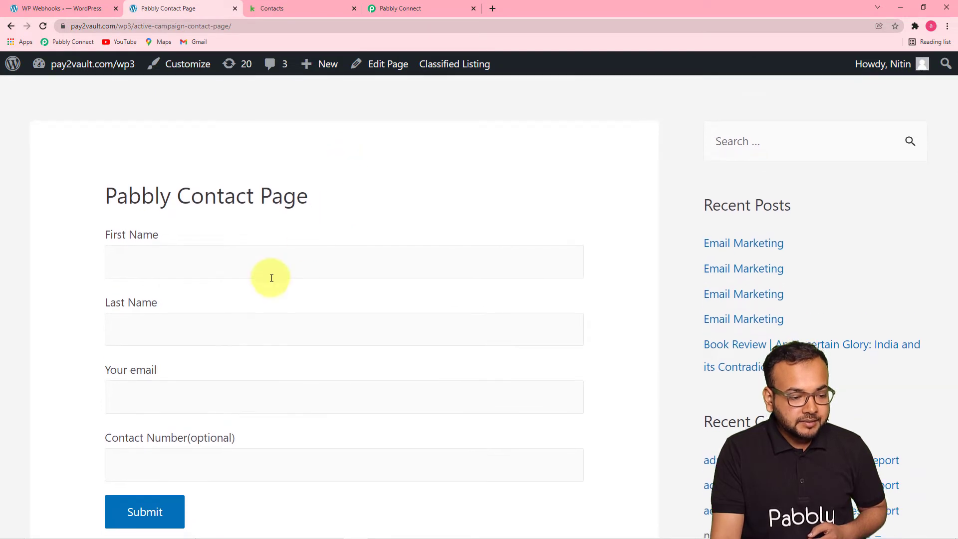
scroll(267, 276, "down", 2)
left_click(277, 162)
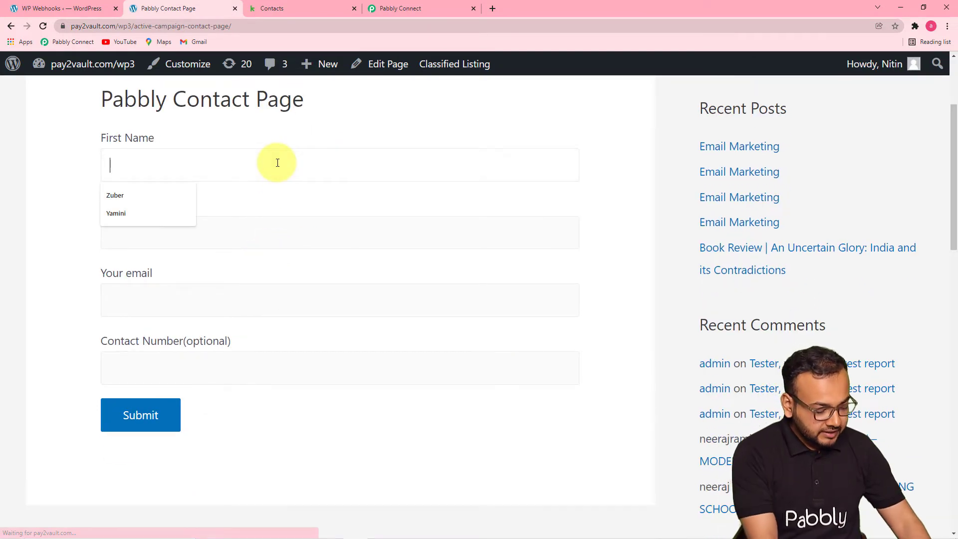
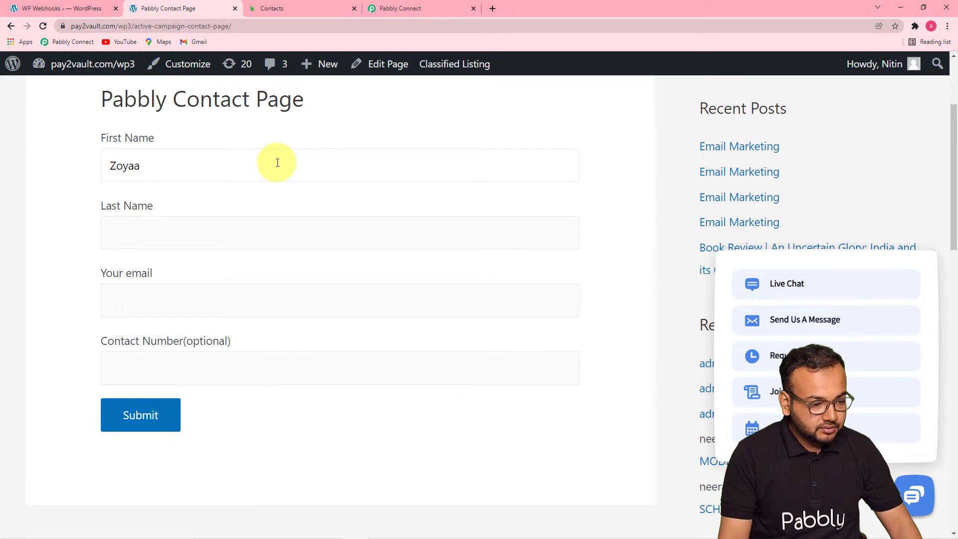
Step: Enter a test first name and last name in the contact form
scroll(278, 163, "down", 1)
left_click(273, 194)
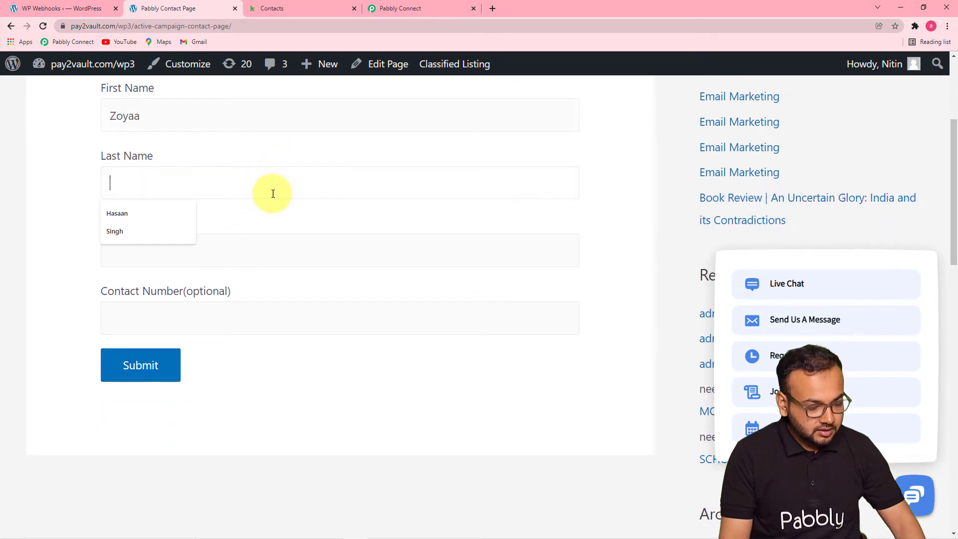
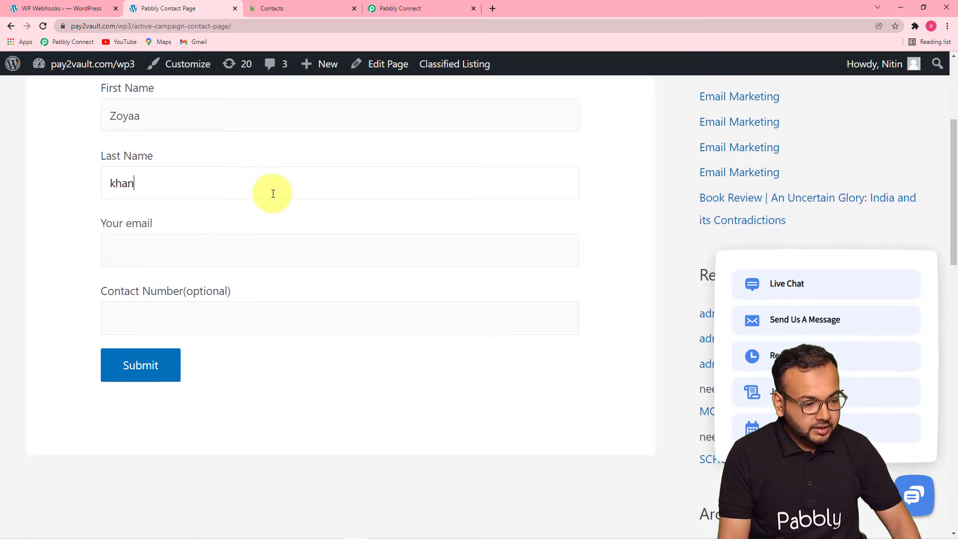
Step: Fill the email and contact number from saved suggestions and submit the form
left_click(228, 261)
left_click(169, 293)
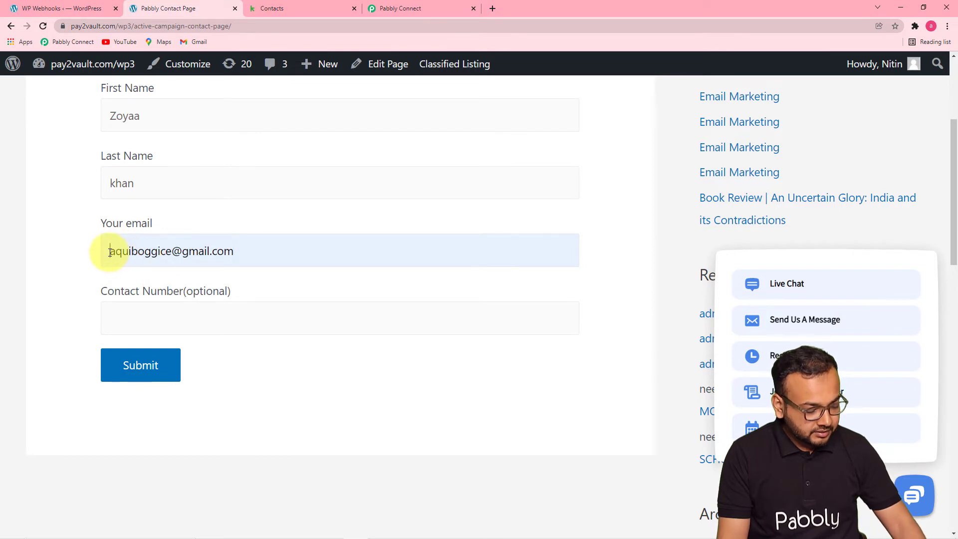
left_click(109, 251)
type("z")
left_click(182, 316)
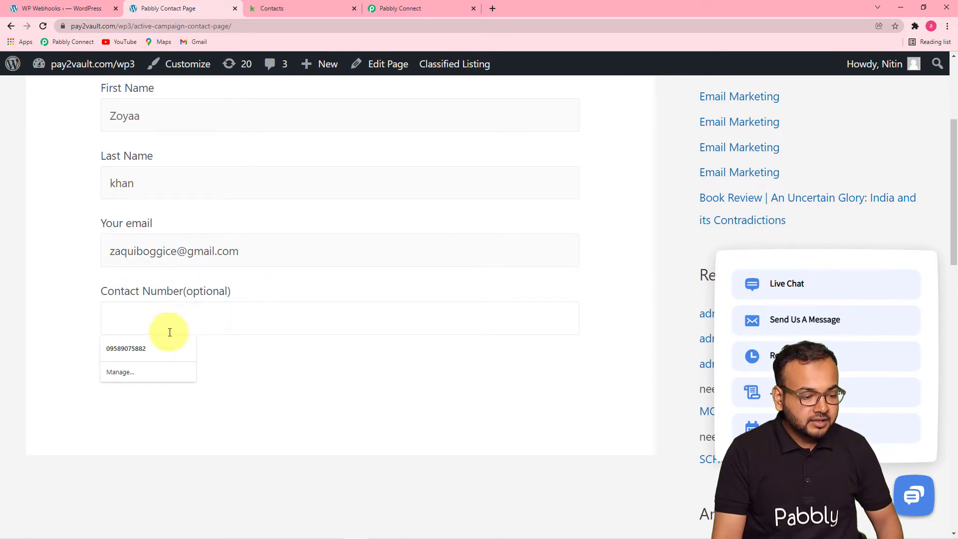
left_click(196, 346)
left_click(160, 364)
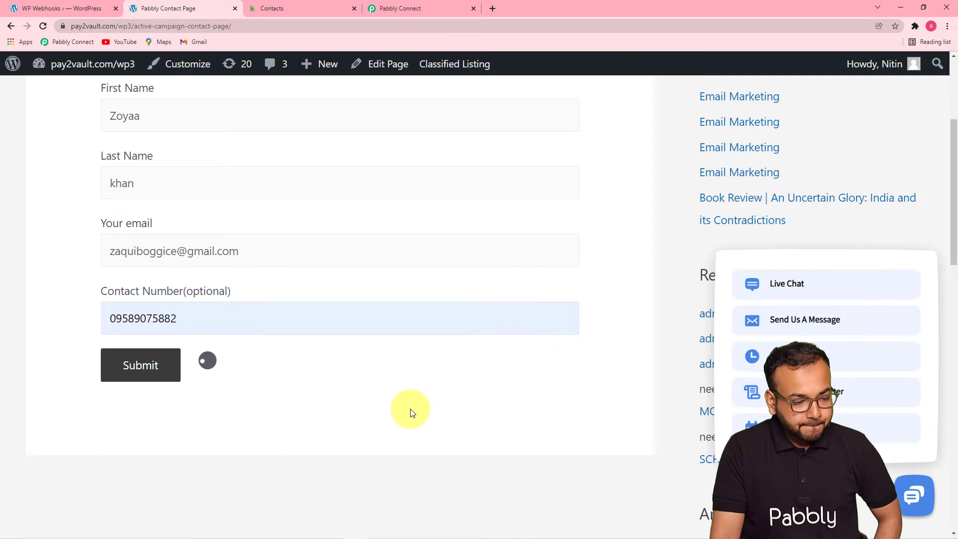
scroll(412, 412, "up", 1)
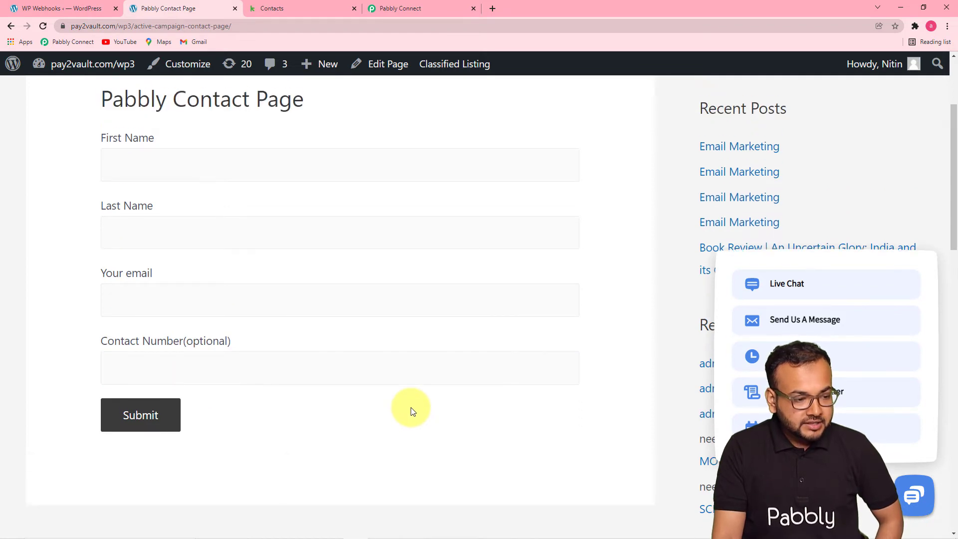
scroll(412, 409, "up", 2)
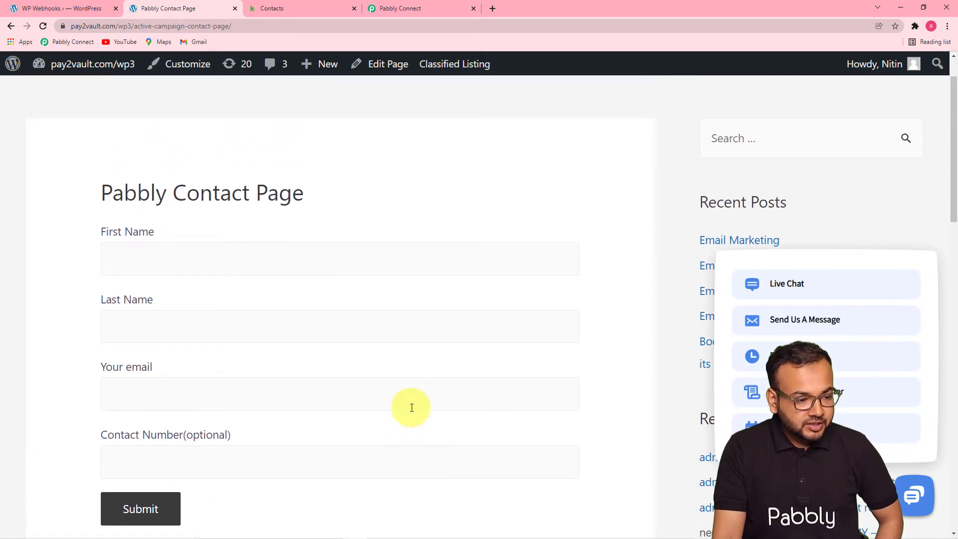
scroll(412, 407, "down", 3)
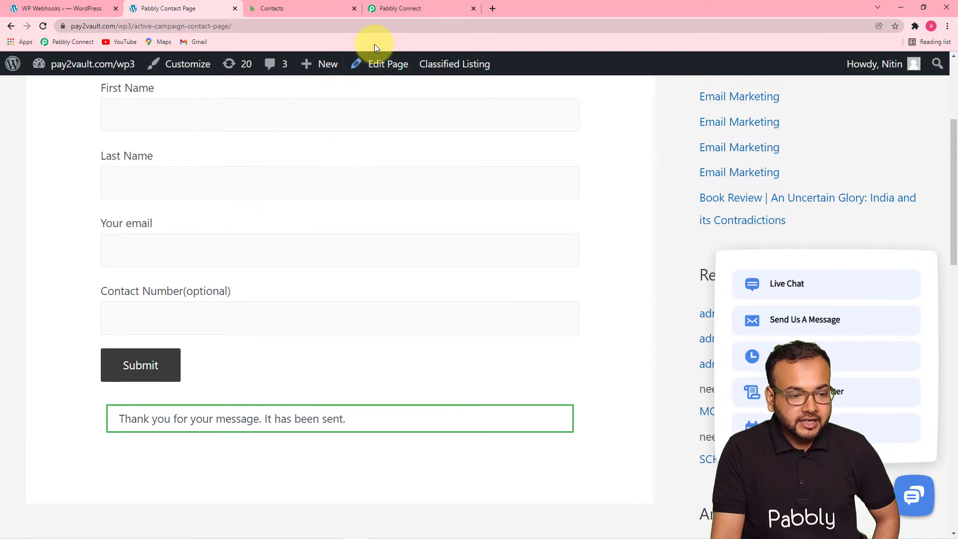
Step: Scroll through the captured first name, last name, email and contact number, briefly checking Keap Contacts
left_click(391, 3)
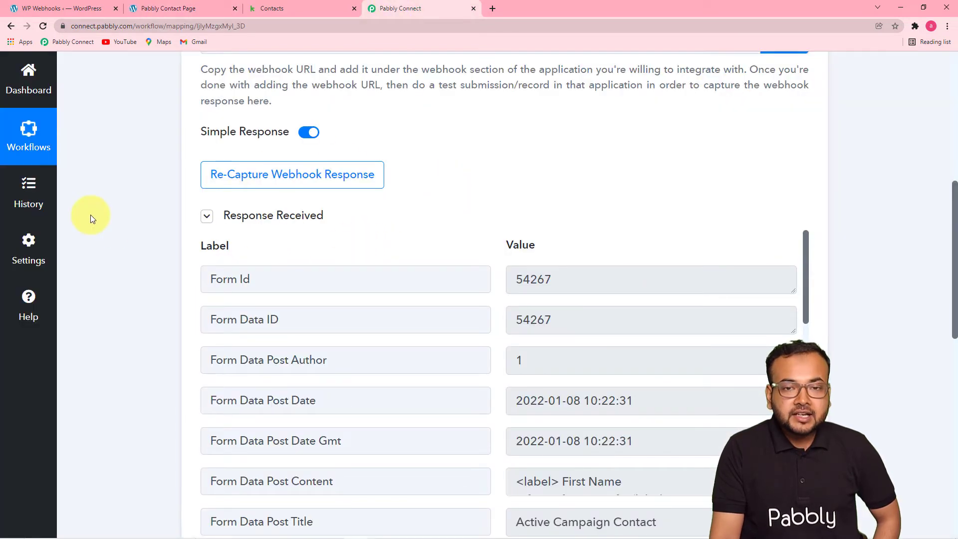
scroll(107, 238, "down", 5)
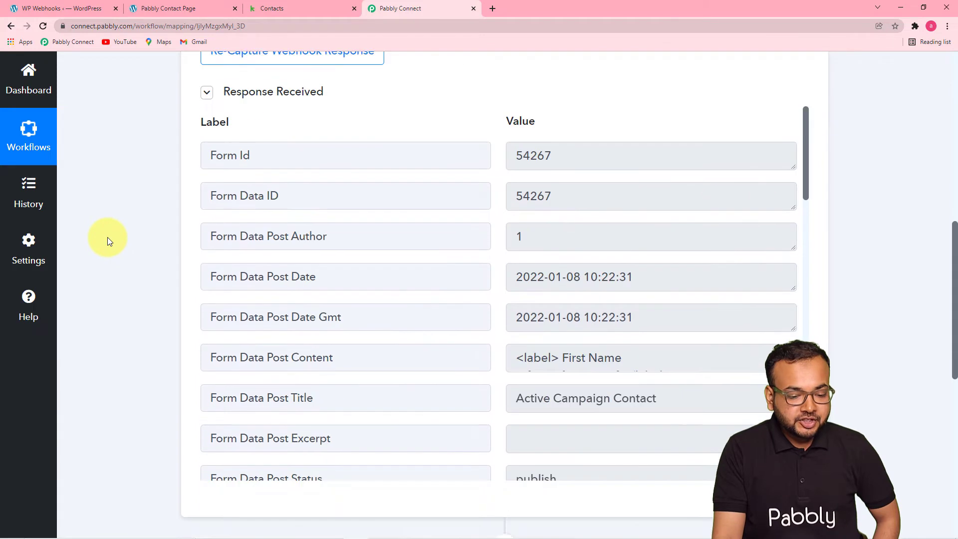
scroll(511, 210, "down", 8)
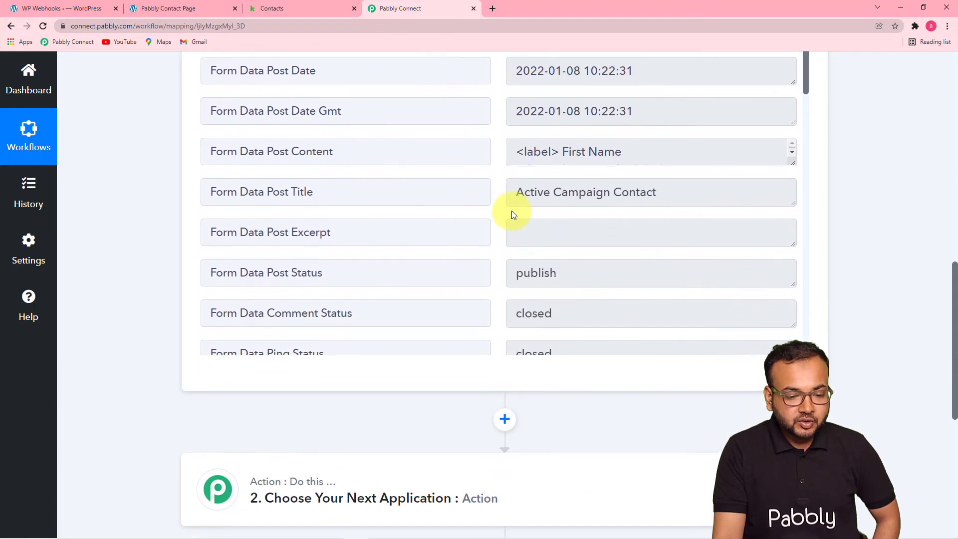
scroll(512, 212, "up", 3)
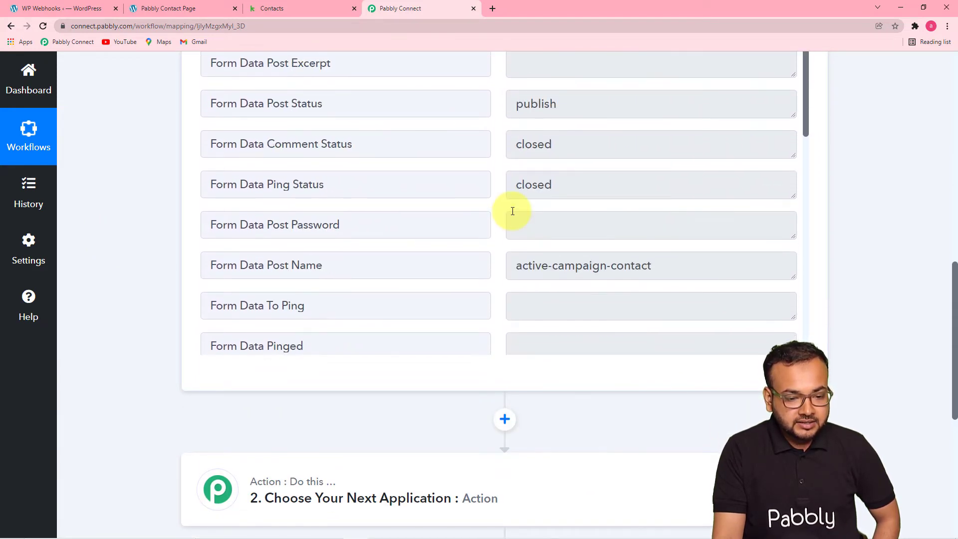
scroll(512, 210, "down", 6)
scroll(512, 210, "down", 8)
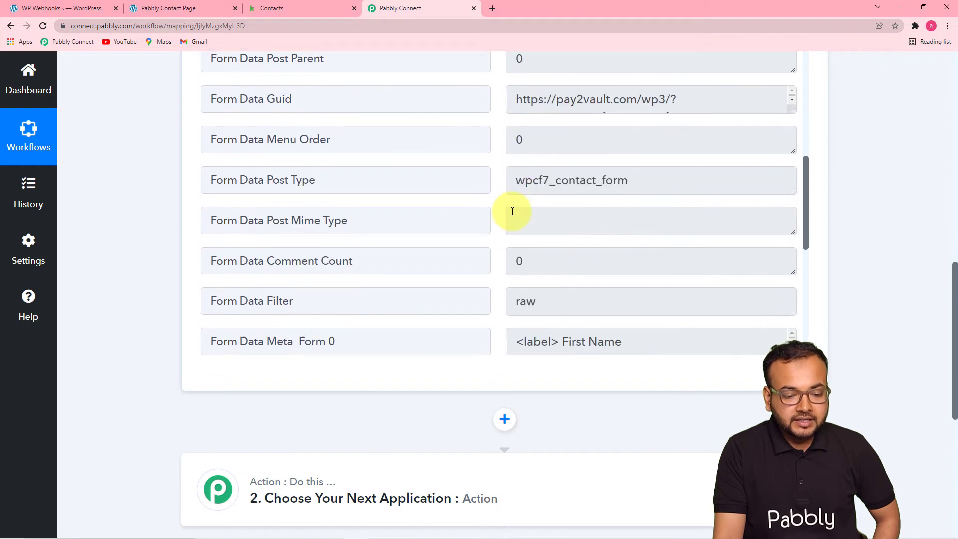
scroll(512, 211, "down", 4)
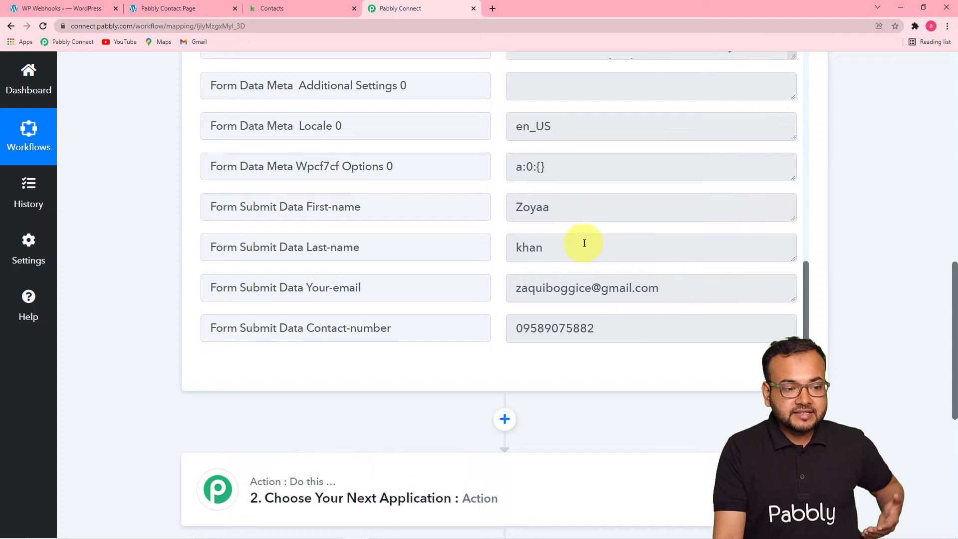
left_click(287, 10)
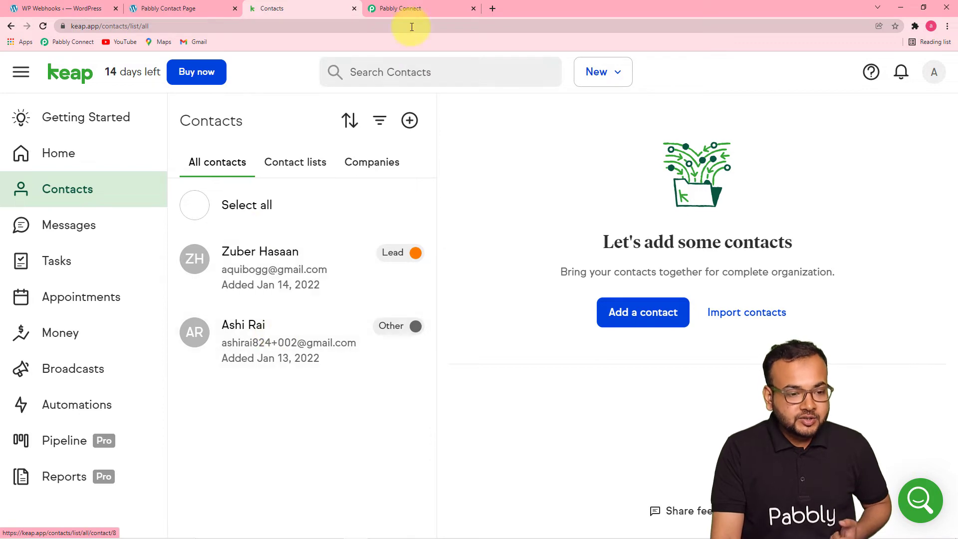
left_click(408, 10)
scroll(463, 379, "down", 1)
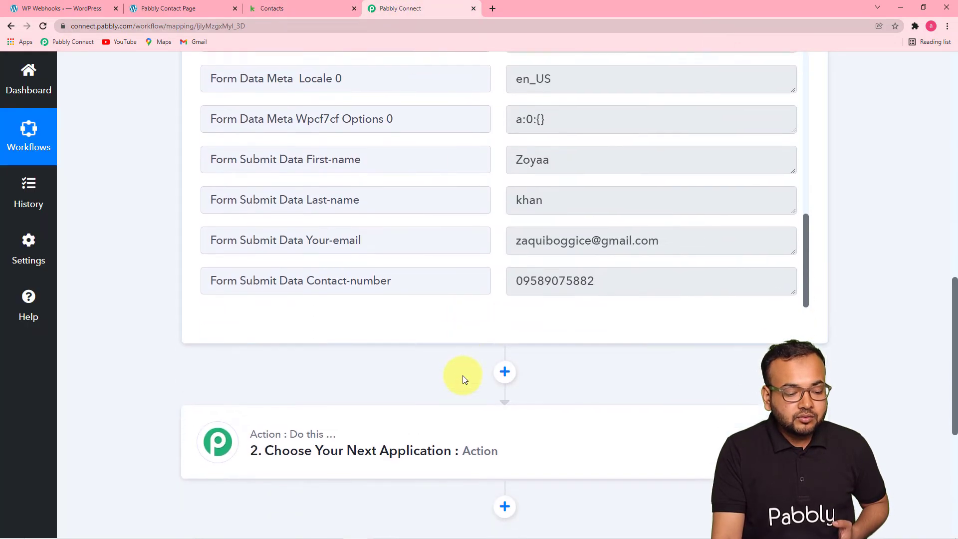
Step: Choose Infusionsoft by Keap as the action app after searching 'kea'
left_click(331, 448)
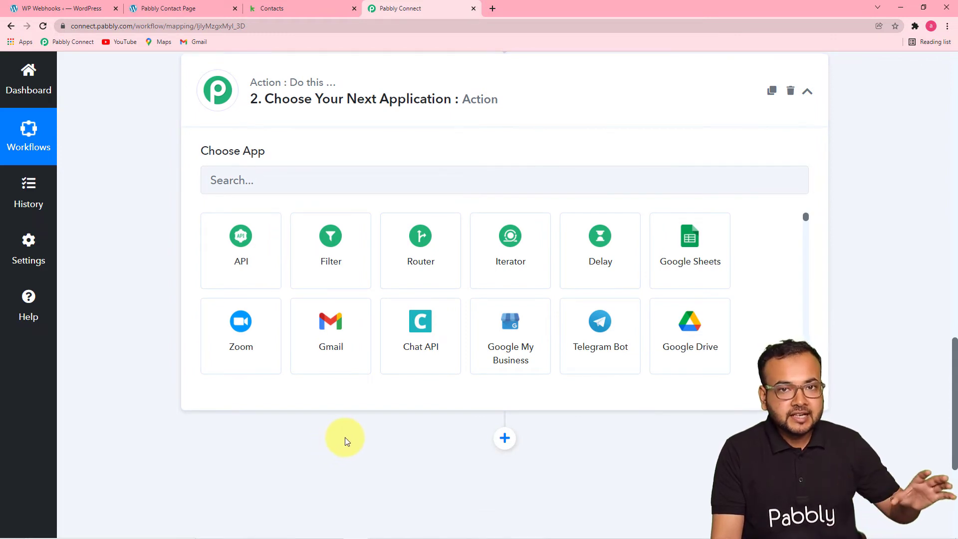
left_click(360, 175)
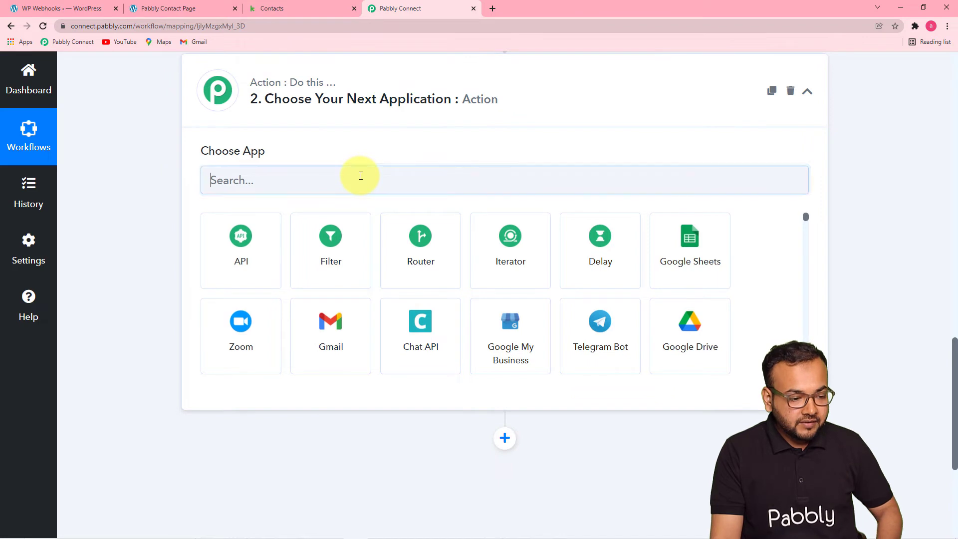
type("kea")
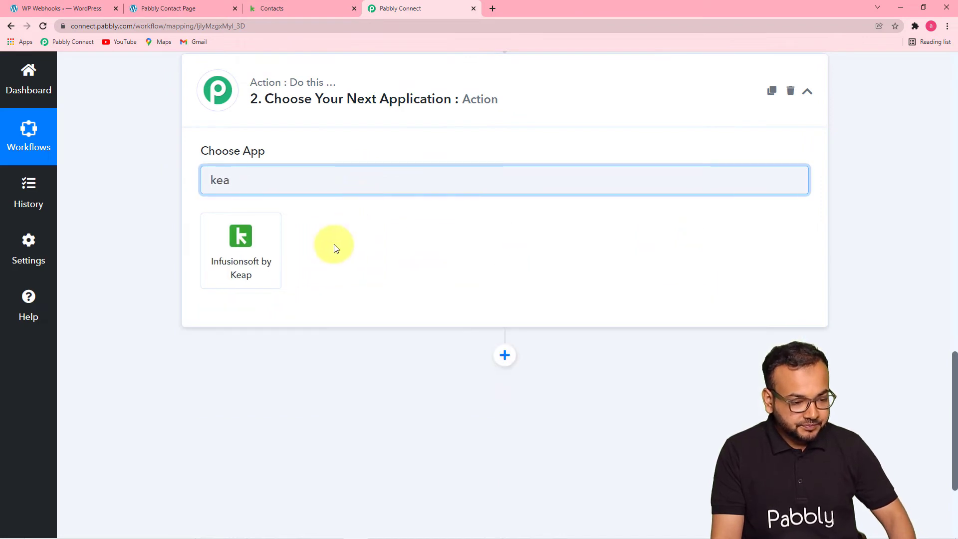
left_click(263, 272)
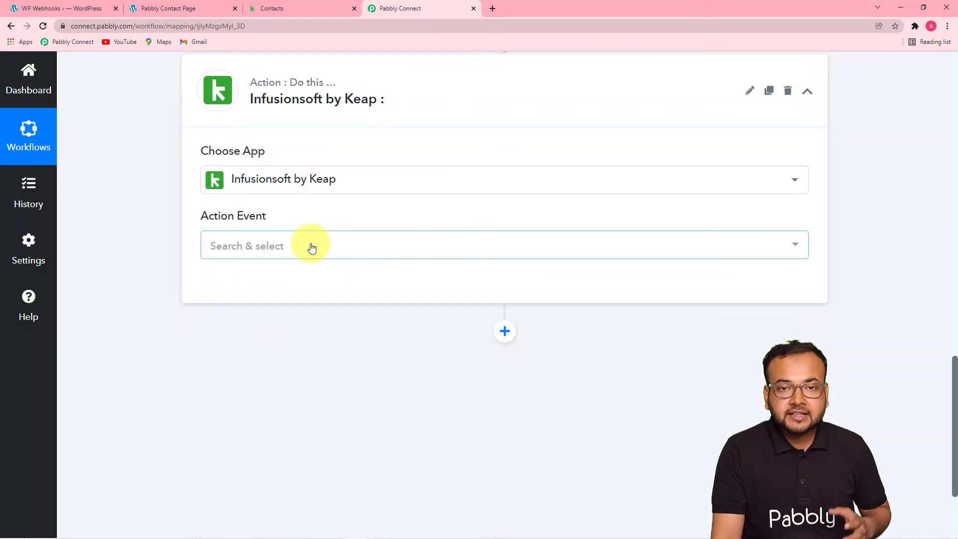
Step: Select Create/Update Contact as the Keap action event
left_click(313, 248)
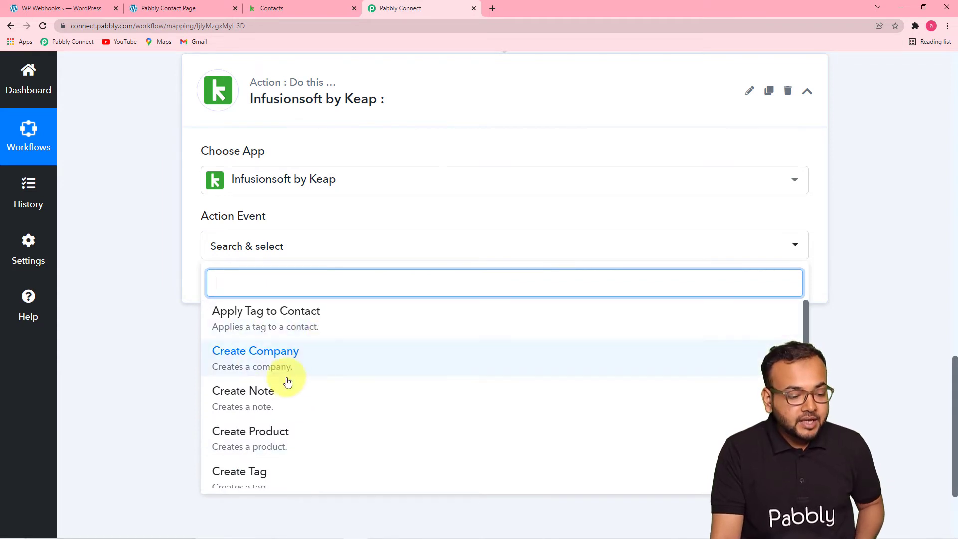
scroll(298, 369, "down", 1)
scroll(289, 361, "down", 2)
scroll(229, 327, "up", 2)
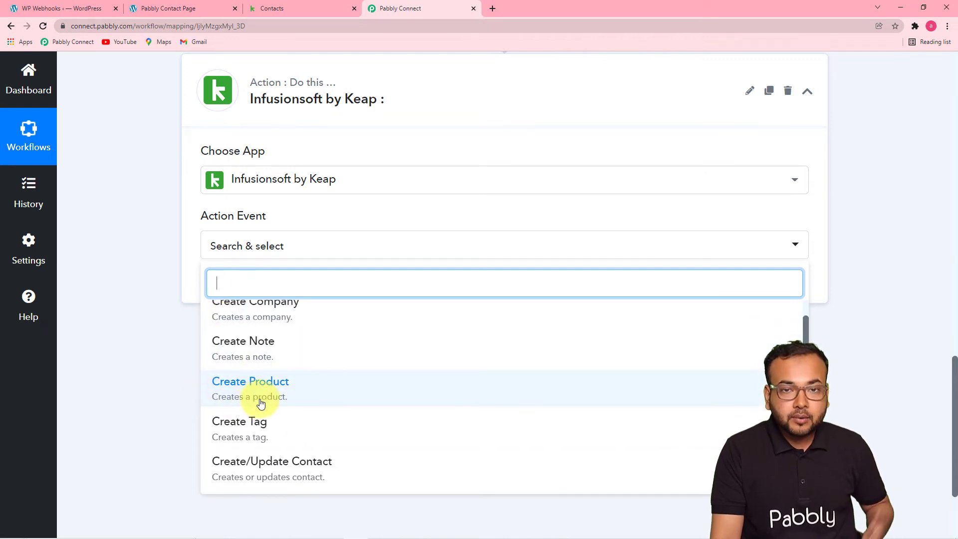
scroll(261, 399, "down", 2)
scroll(306, 352, "down", 1)
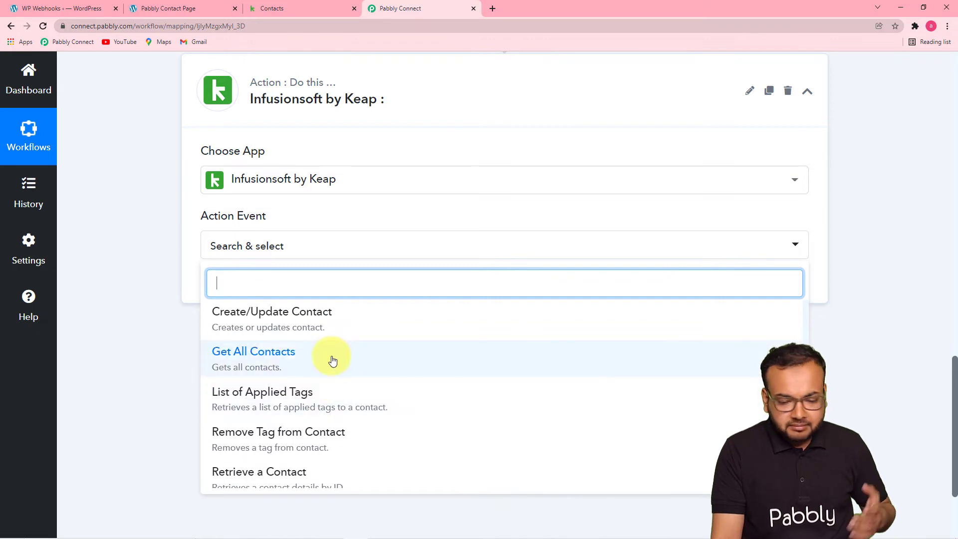
scroll(334, 466, "up", 1)
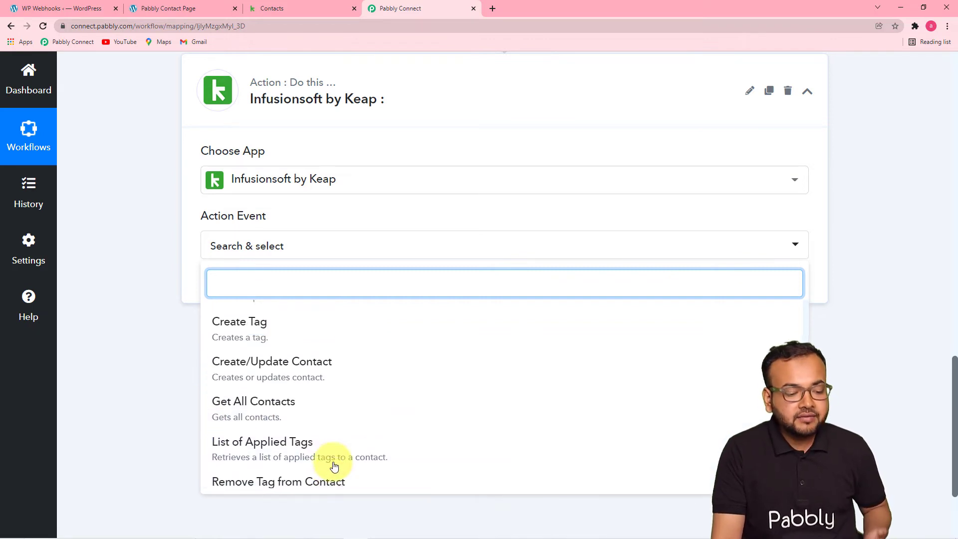
left_click(335, 375)
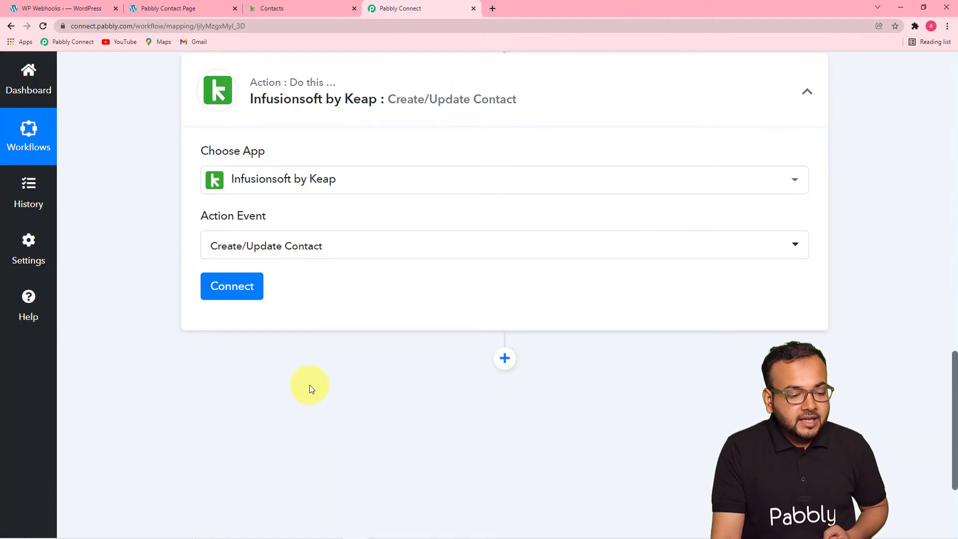
Step: Connect a new Infusionsoft by Keap account and allow Pabbly Connect access in the popup
left_click(232, 293)
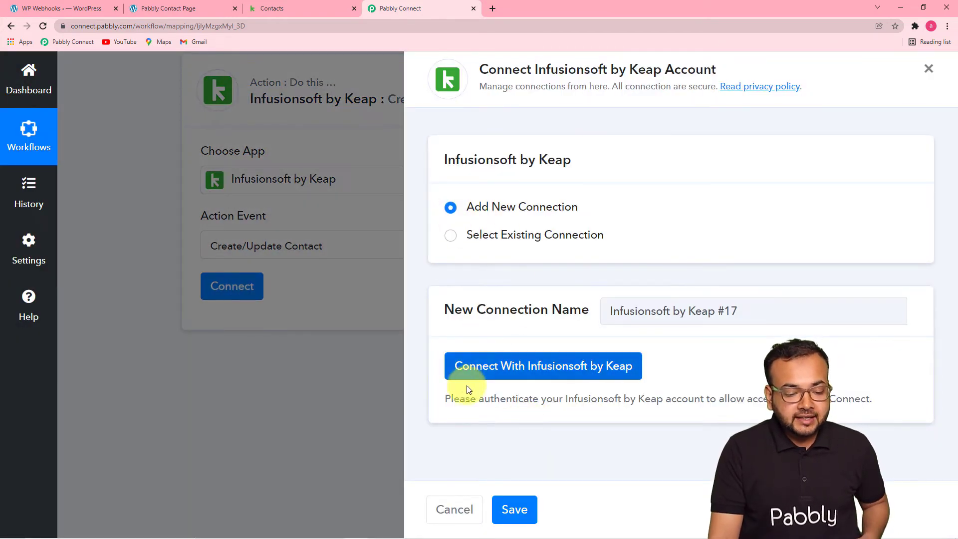
left_click(527, 374)
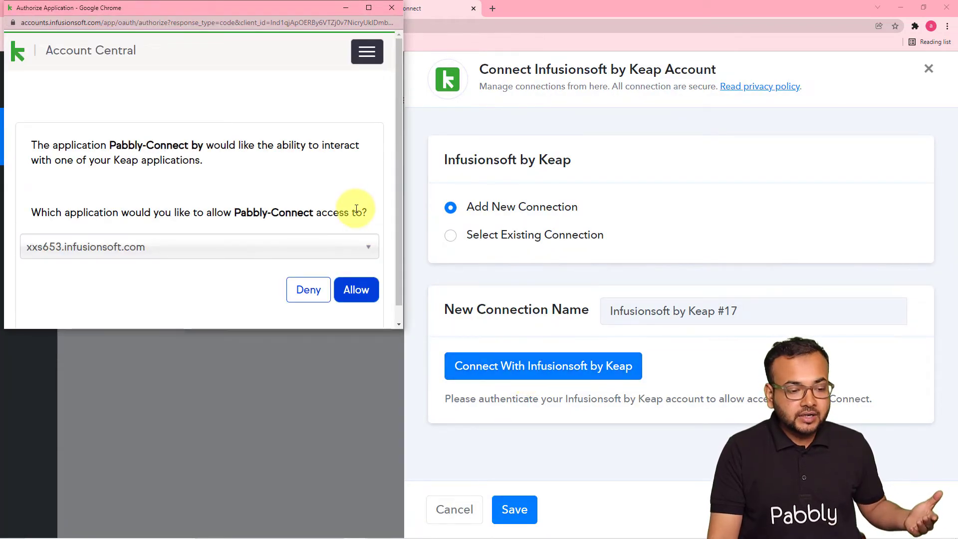
left_click_drag(249, 7, 559, 54)
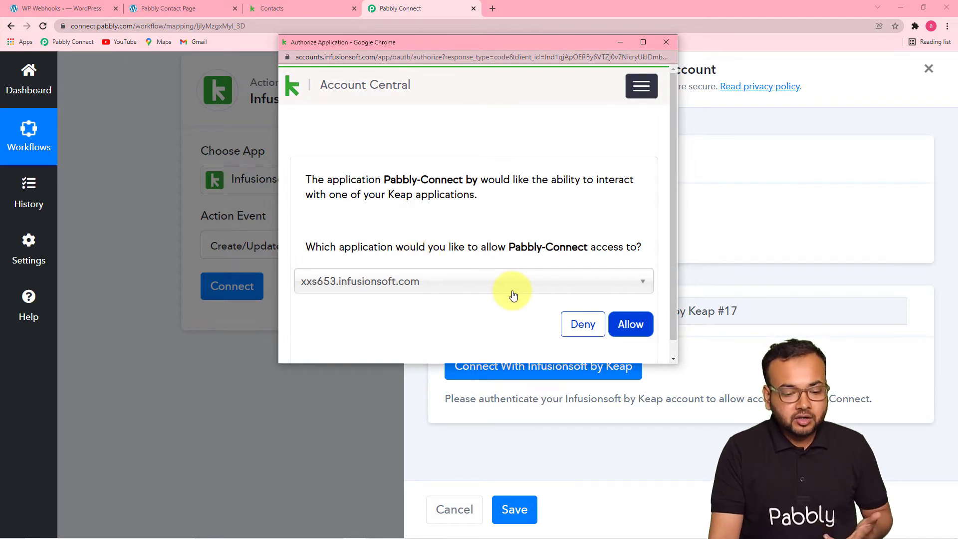
left_click(629, 329)
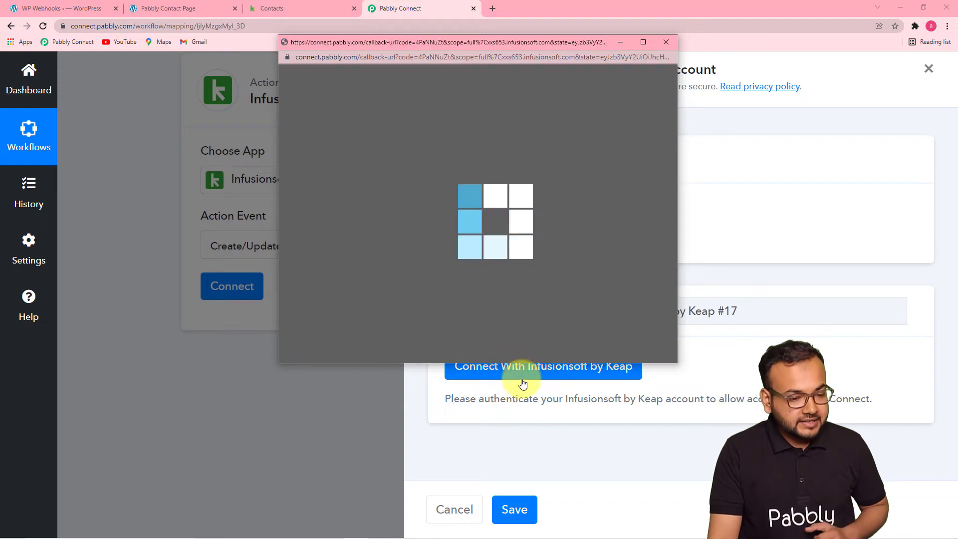
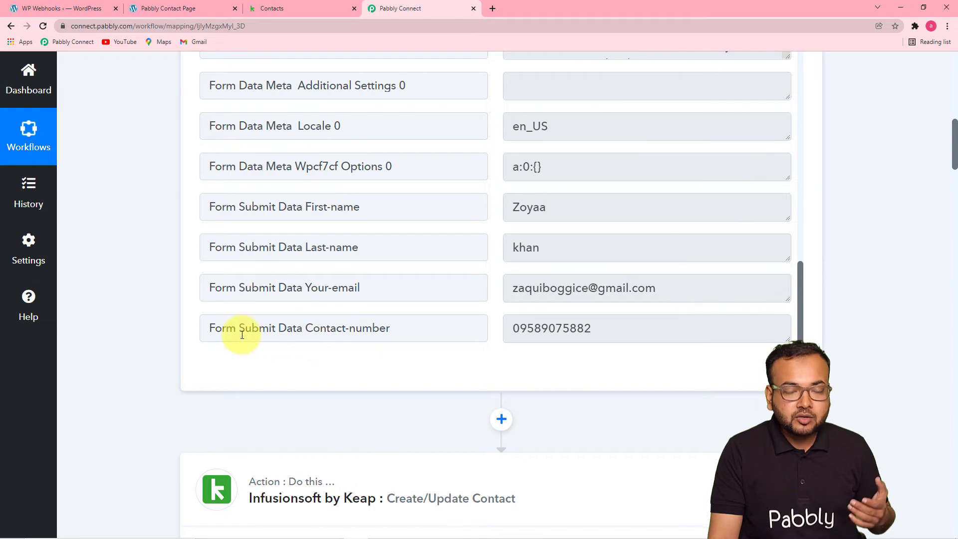
Step: Map Keap's Email field to the webhook's Form Submit Data Your-email value
scroll(140, 382, "down", 10)
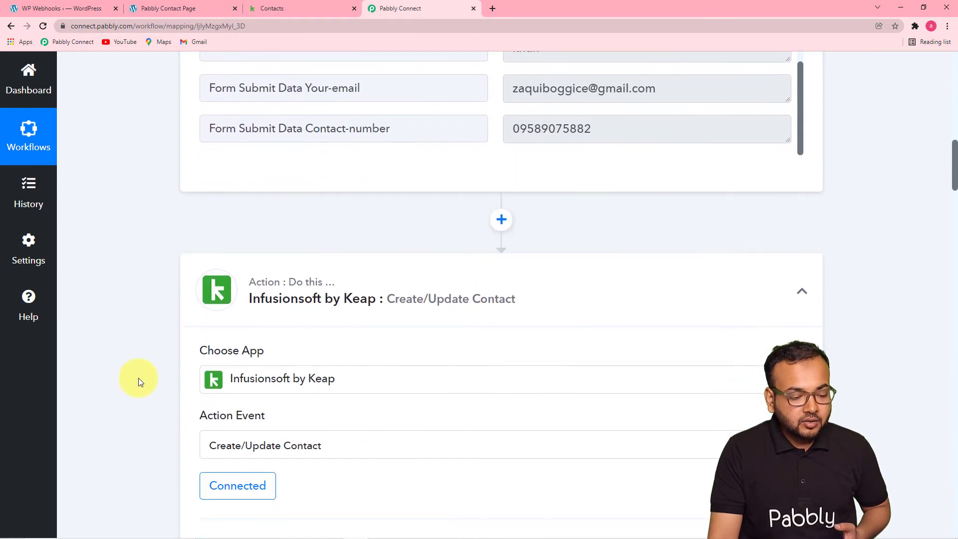
scroll(138, 349, "down", 2)
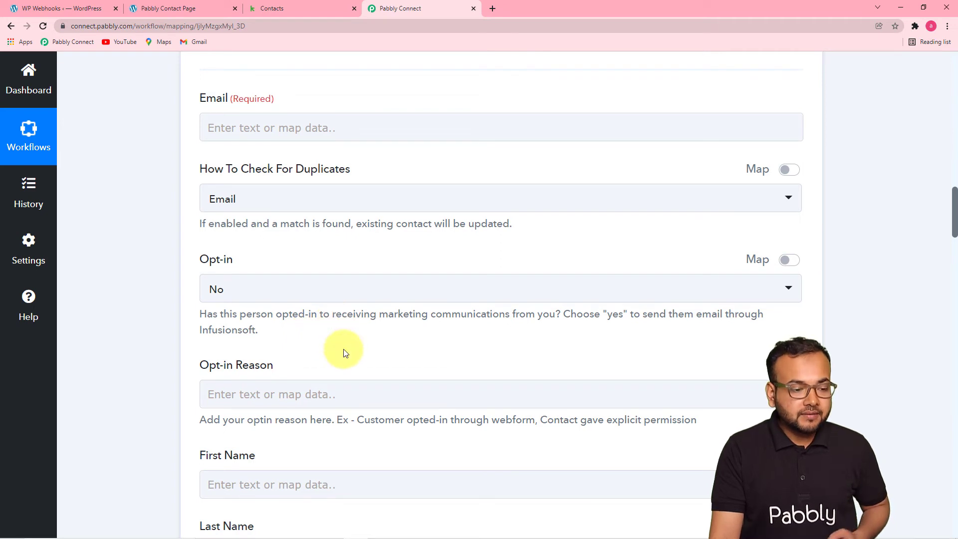
left_click(343, 131)
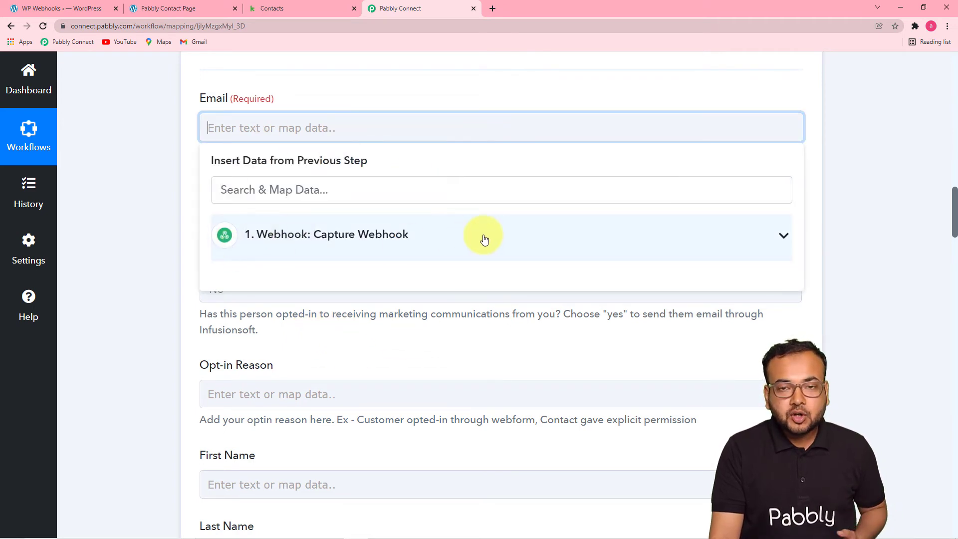
left_click(397, 243)
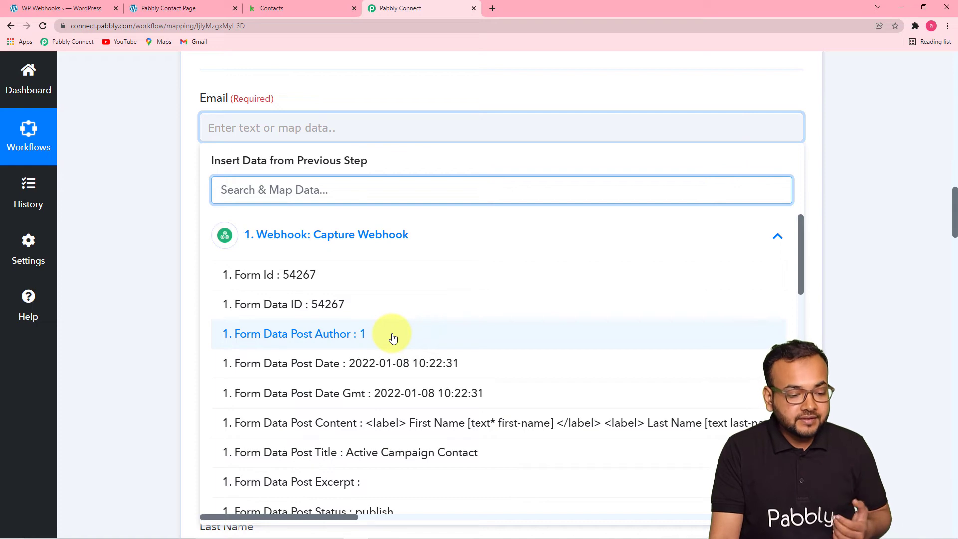
scroll(393, 337, "down", 6)
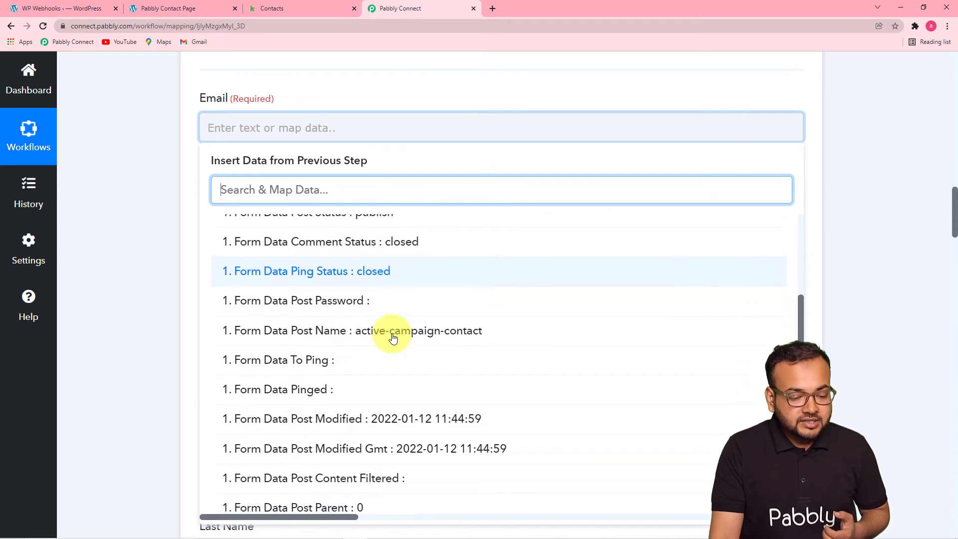
scroll(393, 338, "down", 9)
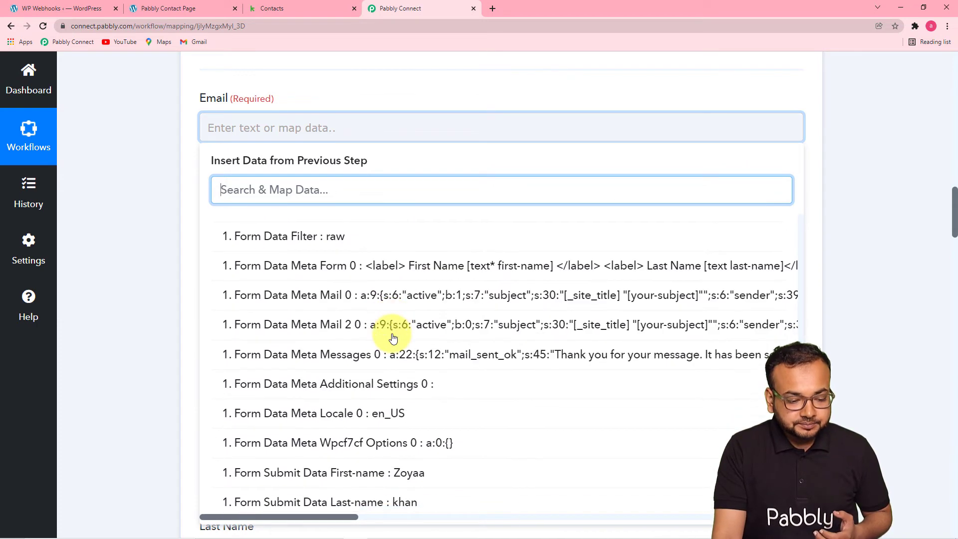
scroll(393, 337, "down", 1)
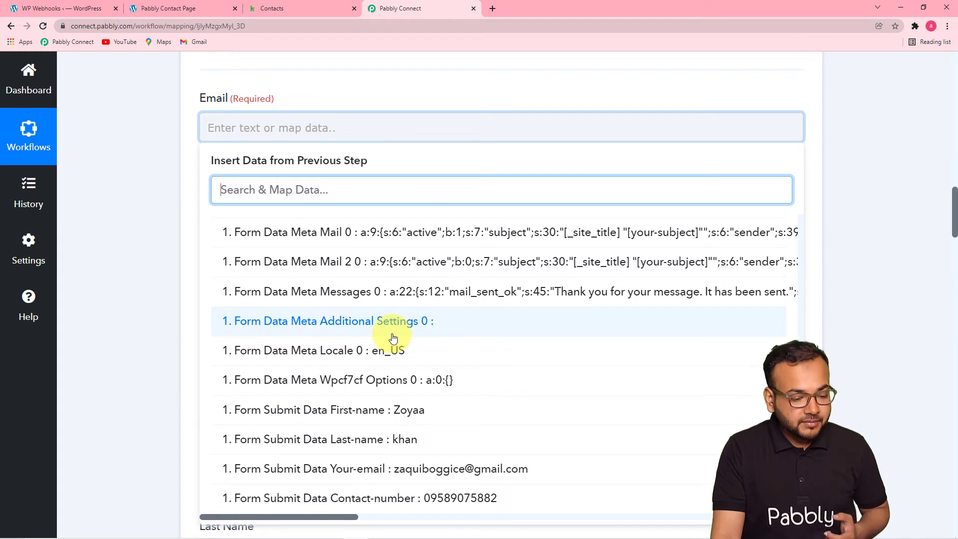
left_click(414, 479)
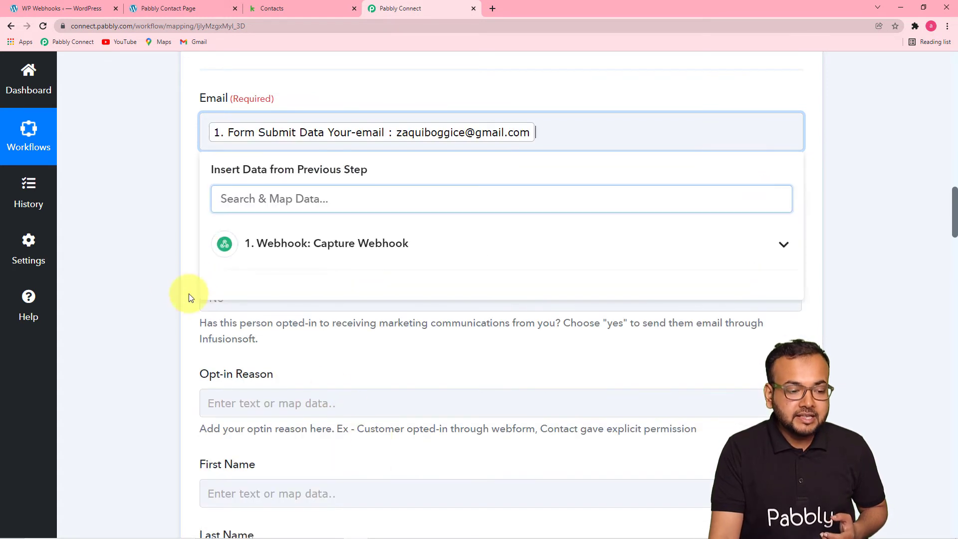
left_click(168, 279)
scroll(168, 280, "down", 1)
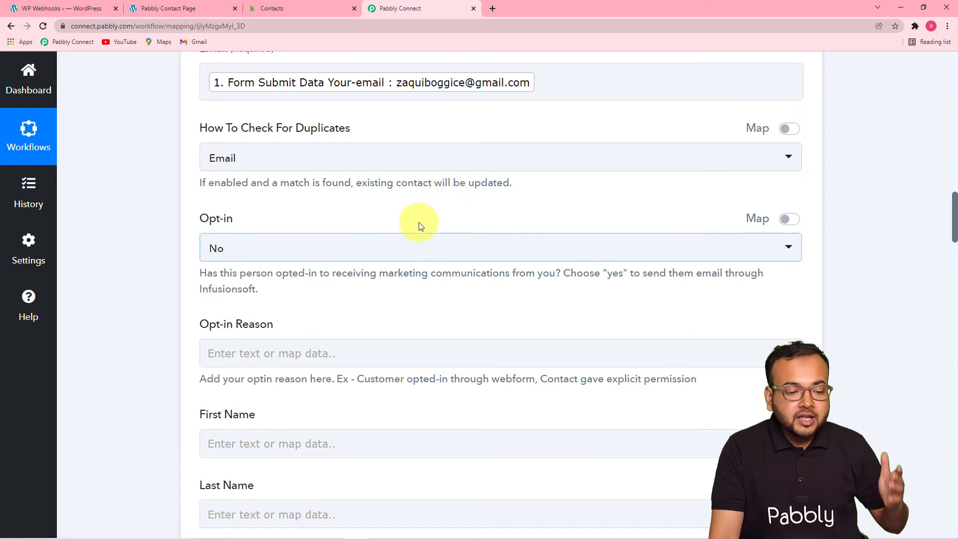
left_click(362, 167)
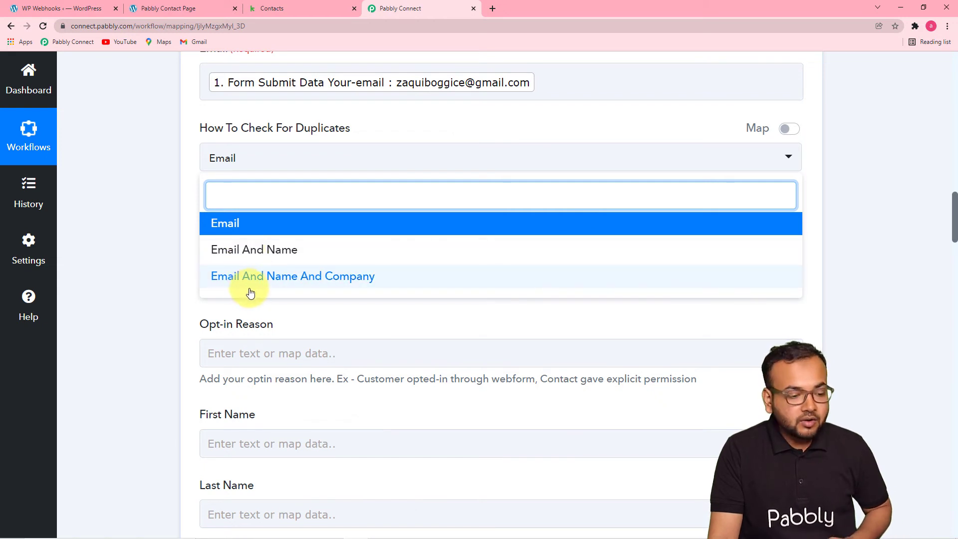
left_click(242, 222)
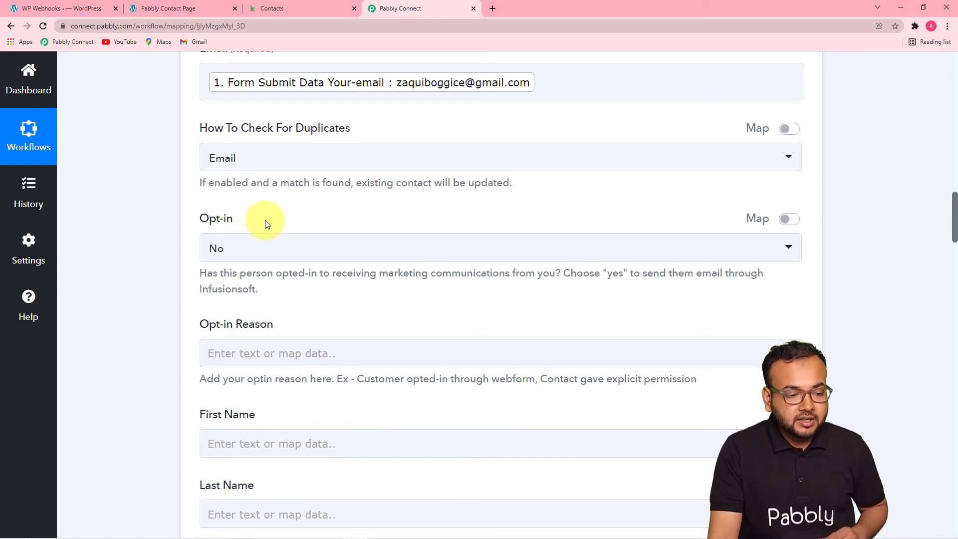
scroll(265, 224, "down", 1)
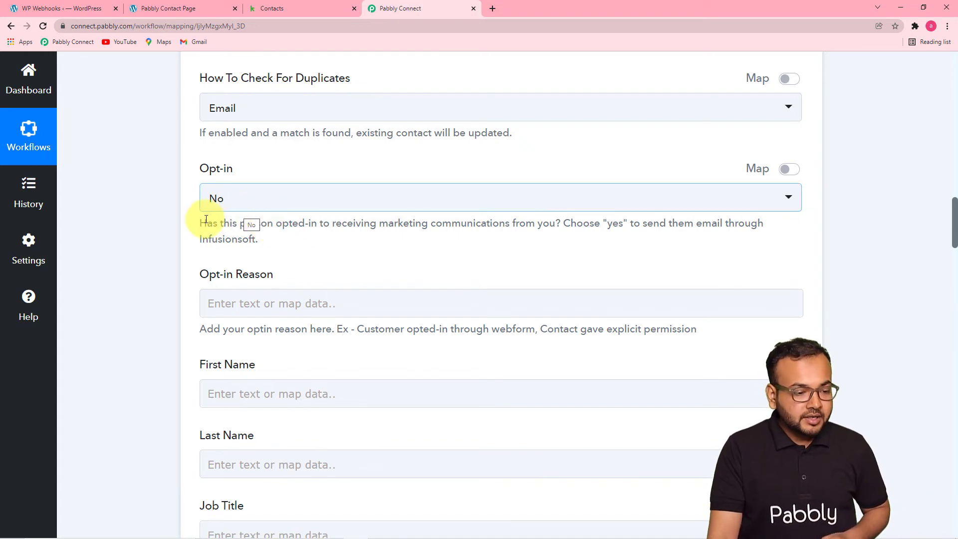
scroll(187, 224, "down", 1)
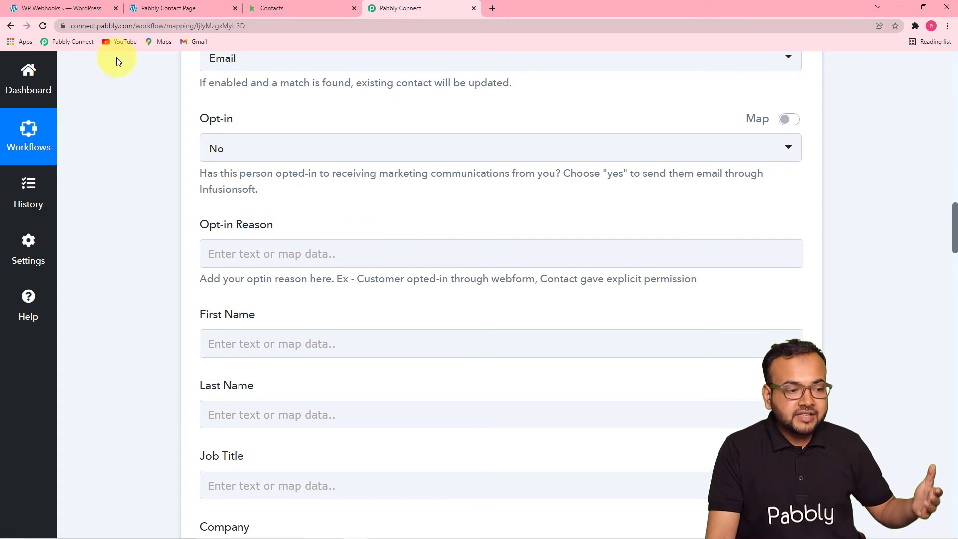
left_click(157, 8)
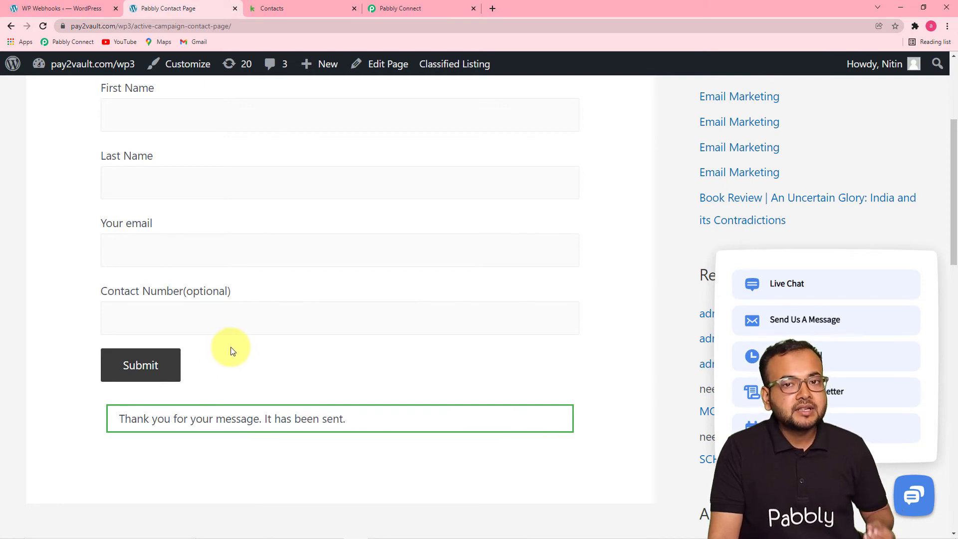
left_click(406, 13)
Step: Set Keap's Opt-in to Yes and enter 'webform' as the Opt-in Reason
left_click(283, 157)
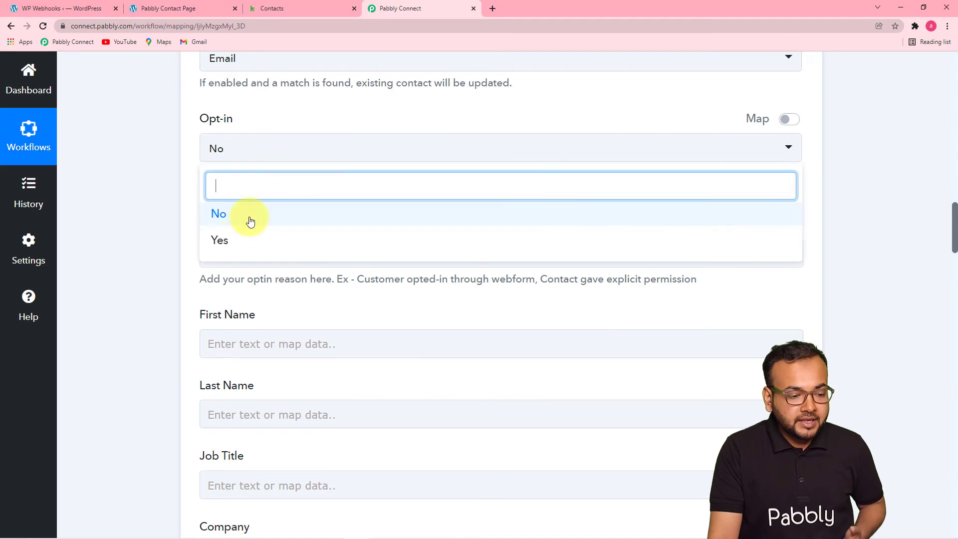
left_click(238, 240)
scroll(181, 212, "down", 2)
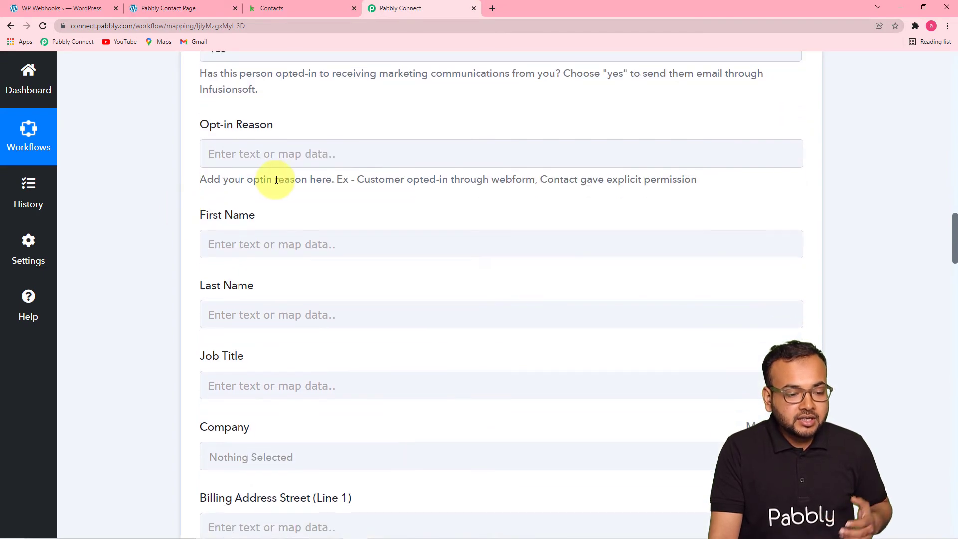
left_click(314, 156)
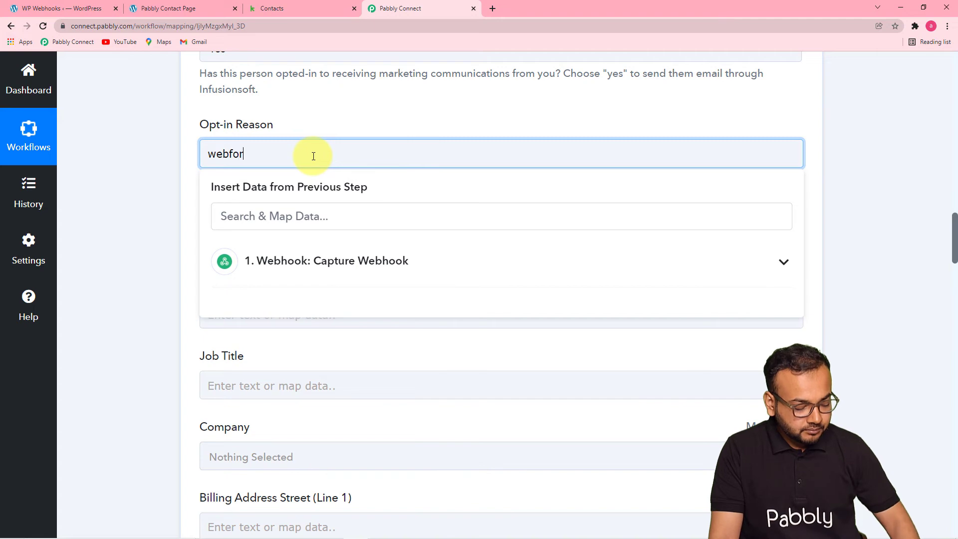
left_click(182, 173)
scroll(182, 172, "down", 3)
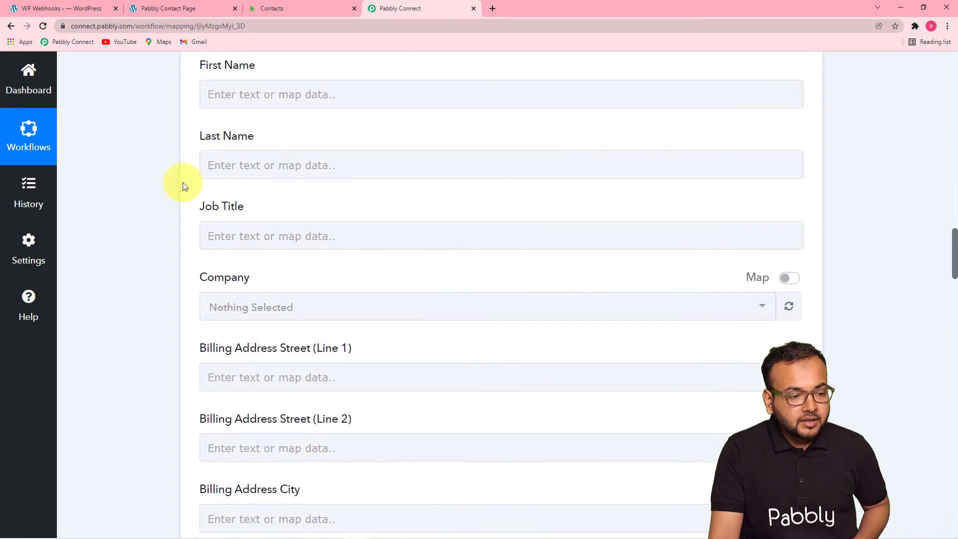
Step: Map Keap's First Name field to the webhook's Form Submit Data First-name value
left_click(293, 98)
left_click(304, 91)
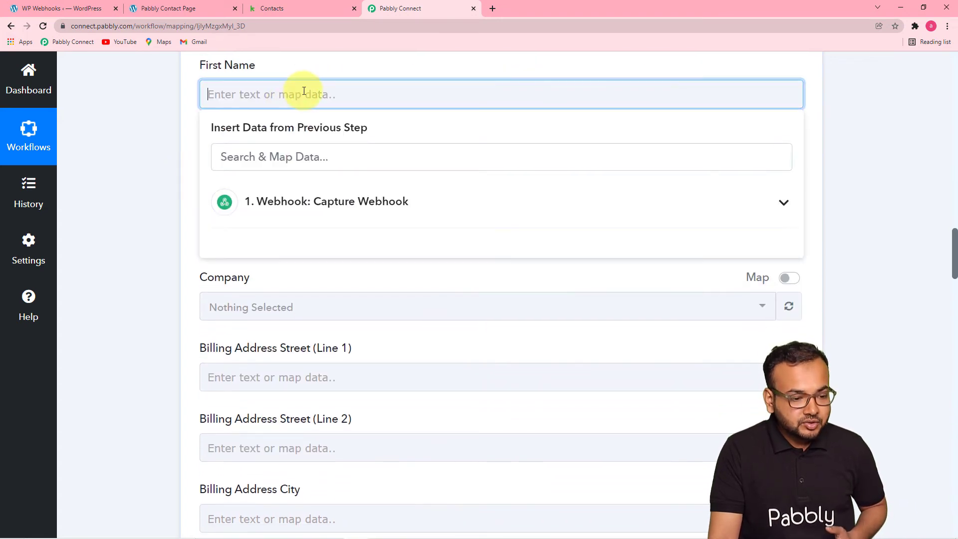
left_click(297, 204)
scroll(332, 343, "down", 3)
scroll(331, 343, "down", 6)
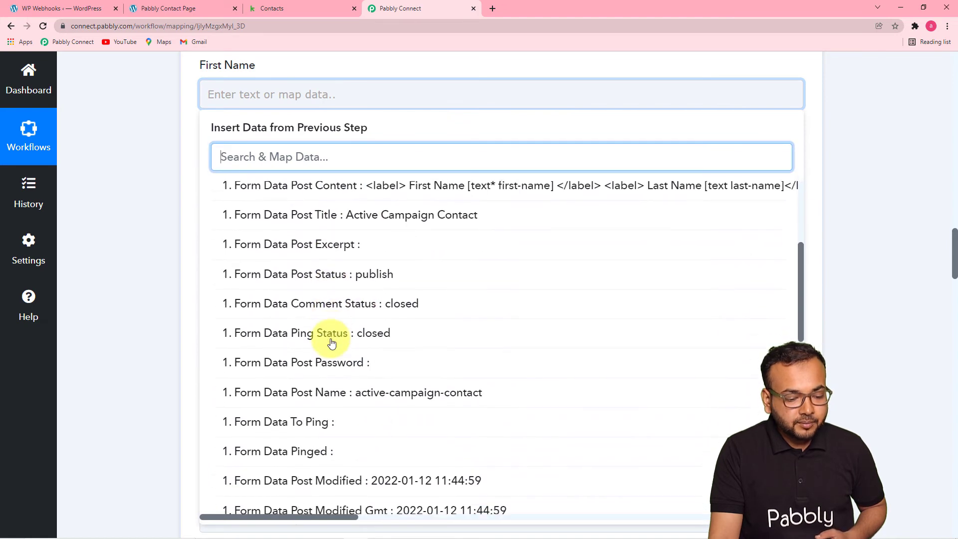
scroll(332, 343, "down", 3)
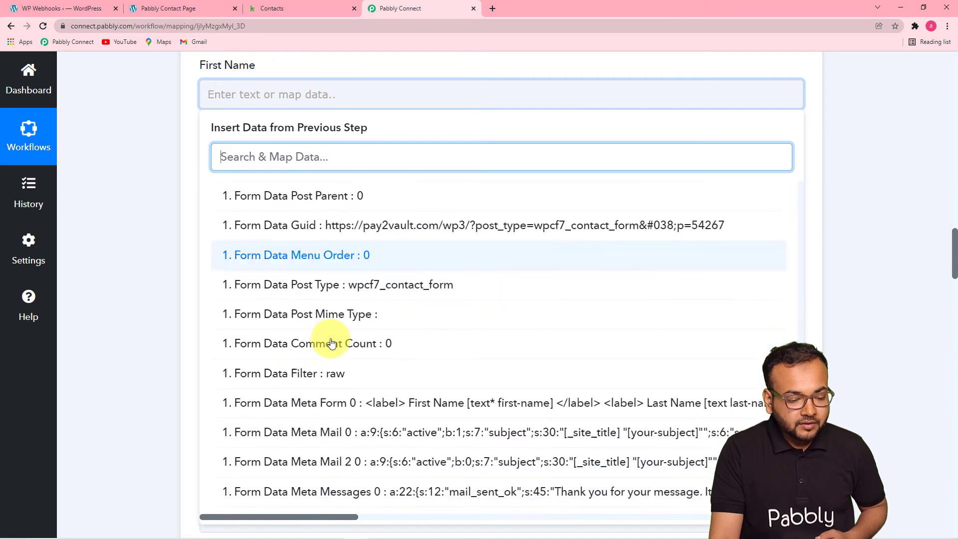
scroll(332, 343, "down", 2)
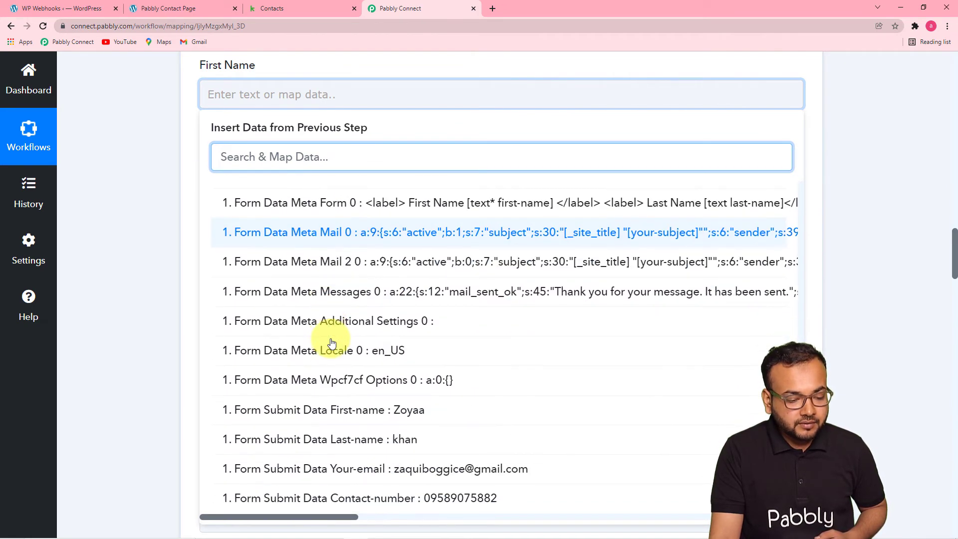
left_click(402, 350)
Step: Map Keap's Last Name field to the webhook's Form Submit Data Last-name value
left_click(268, 174)
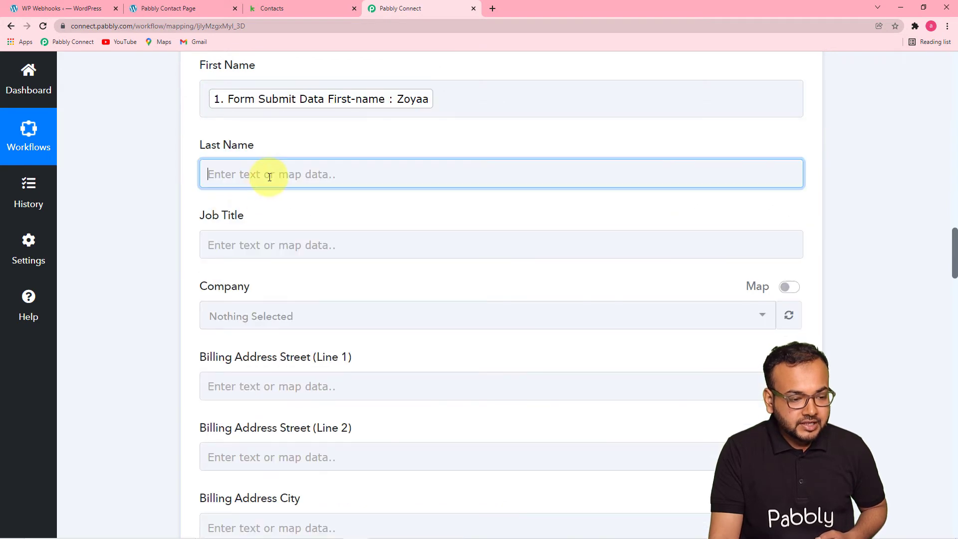
scroll(267, 178, "down", 5)
scroll(300, 136, "up", 3)
left_click(299, 181)
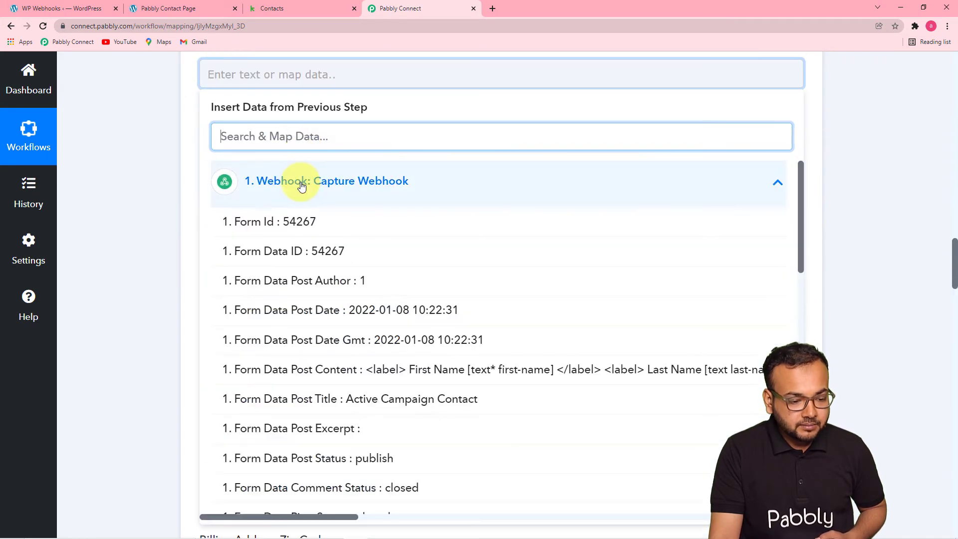
scroll(342, 316, "down", 3)
scroll(362, 323, "down", 10)
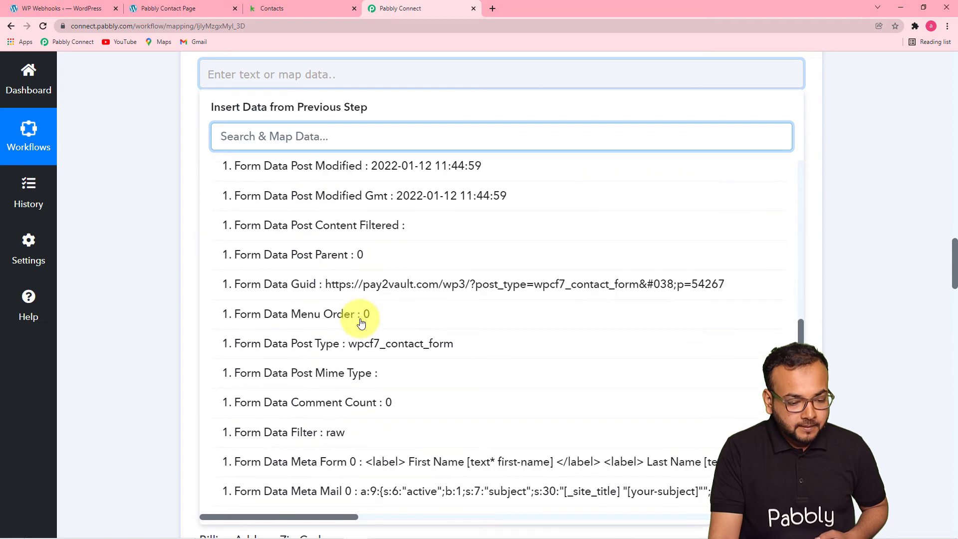
left_click(394, 439)
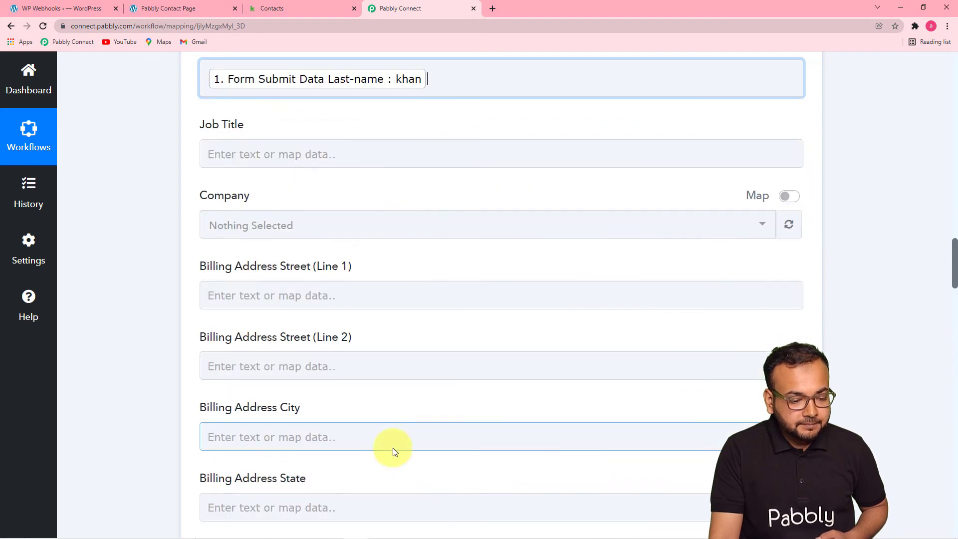
left_click(145, 274)
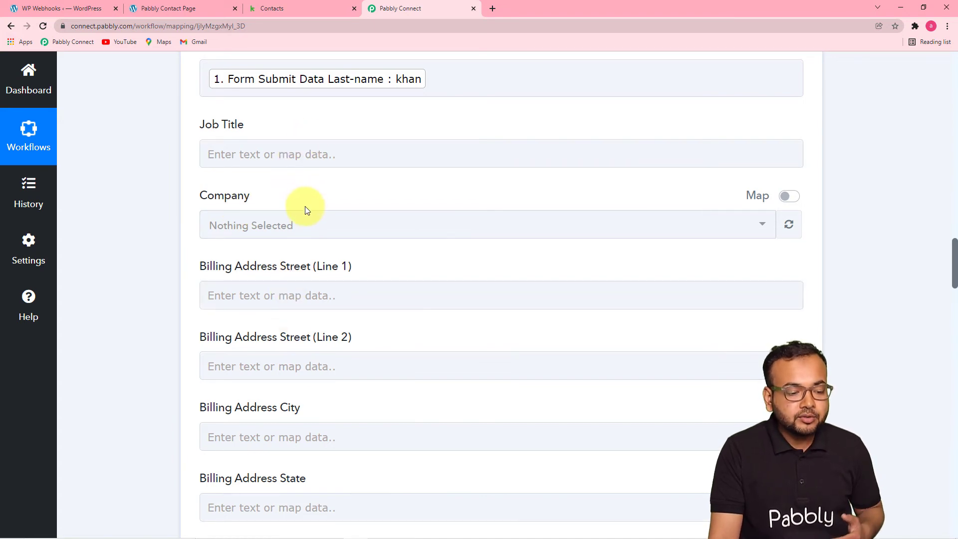
Step: Map Keap's Phone1 field to the webhook's Form Submit Data Contact-number value
scroll(305, 305, "down", 5)
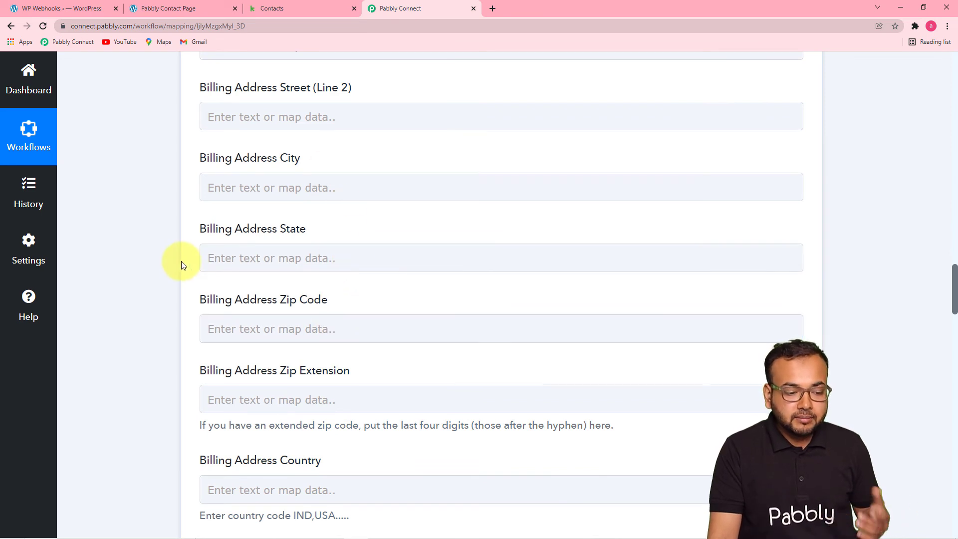
scroll(198, 265, "down", 7)
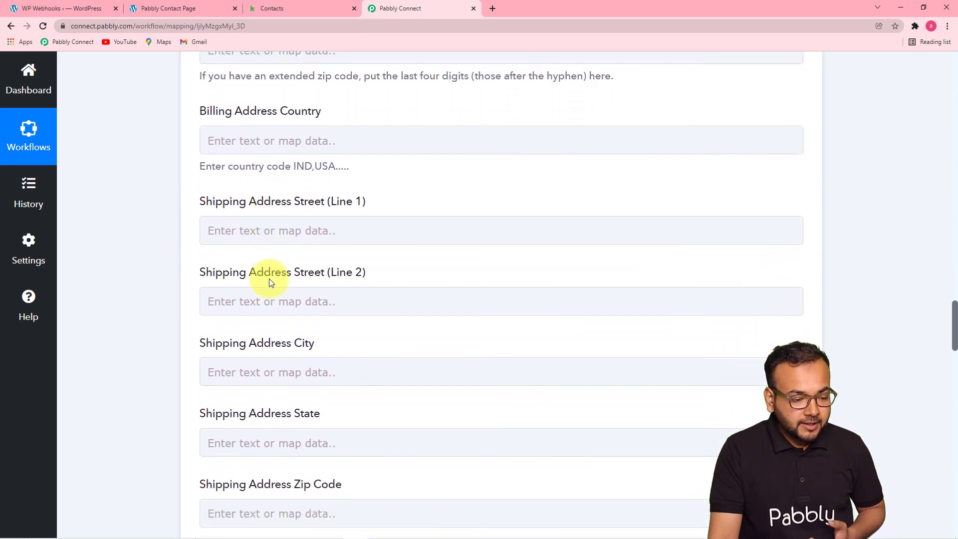
scroll(269, 280, "up", 1)
scroll(269, 280, "down", 1)
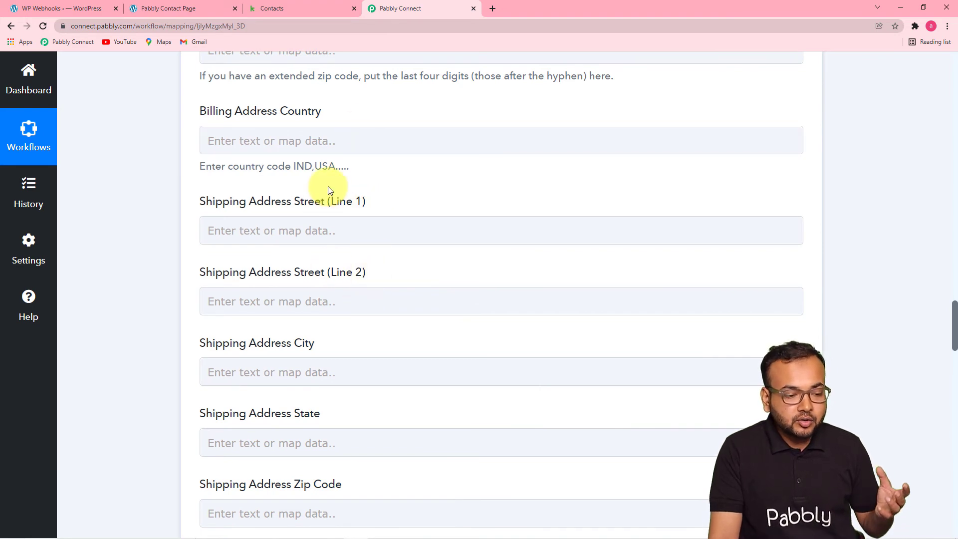
scroll(344, 314, "down", 10)
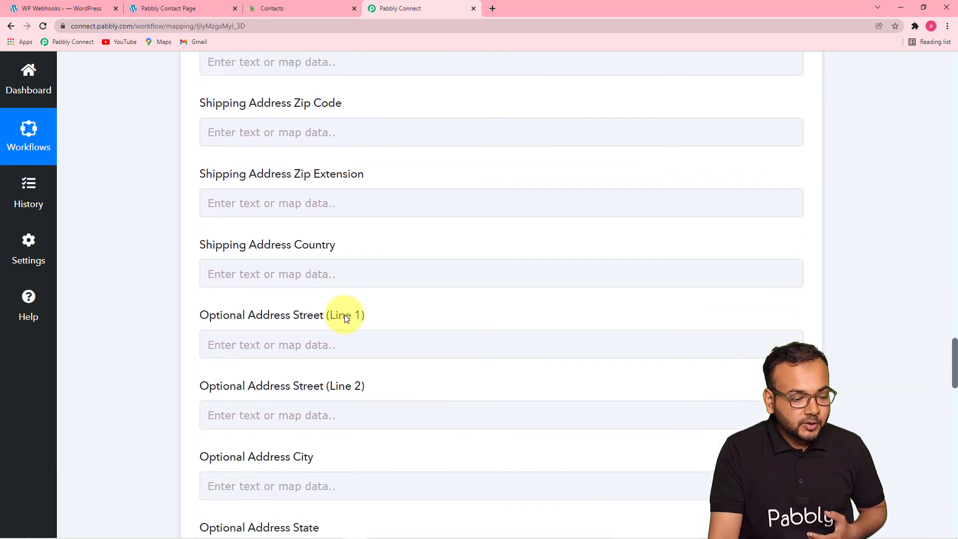
scroll(345, 314, "down", 4)
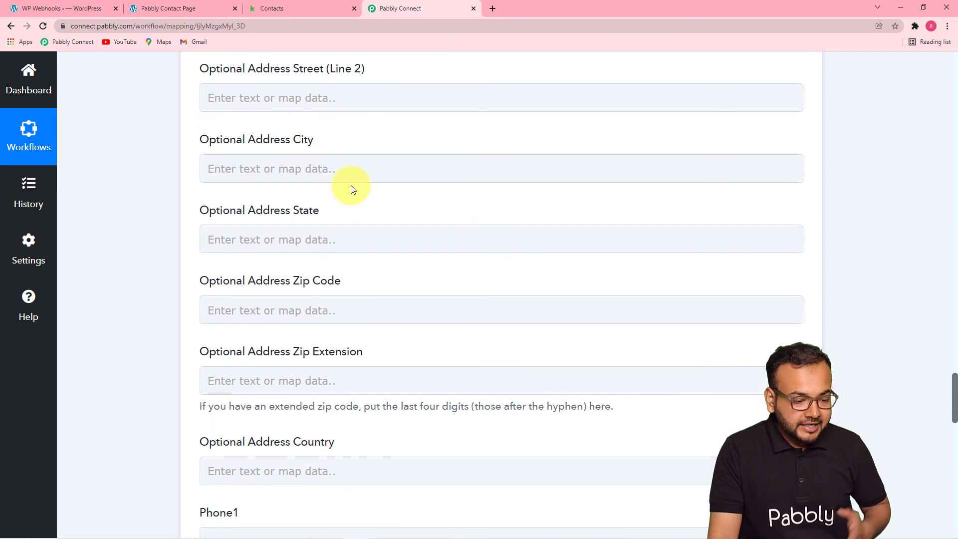
scroll(339, 291, "down", 2)
left_click(339, 291)
scroll(339, 291, "down", 3)
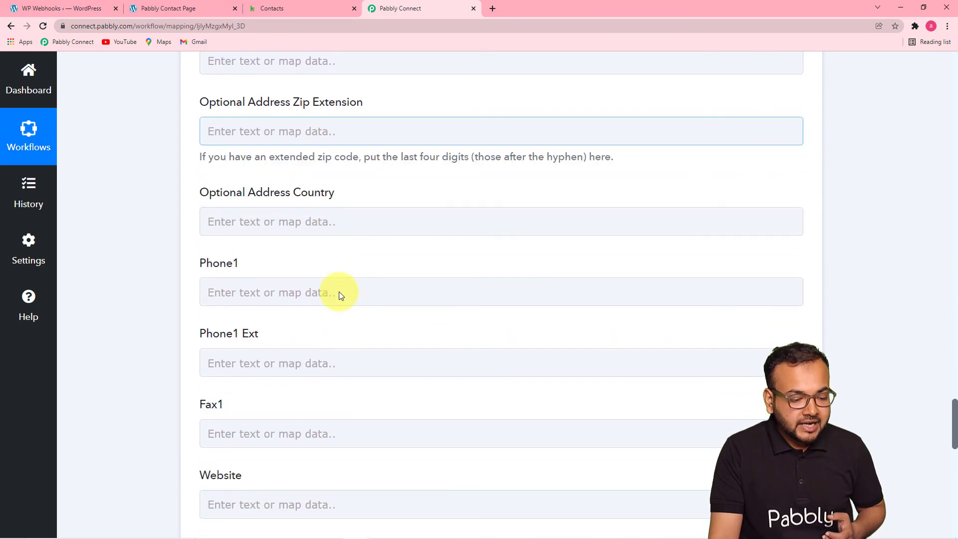
scroll(339, 295, "down", 4)
left_click(336, 92)
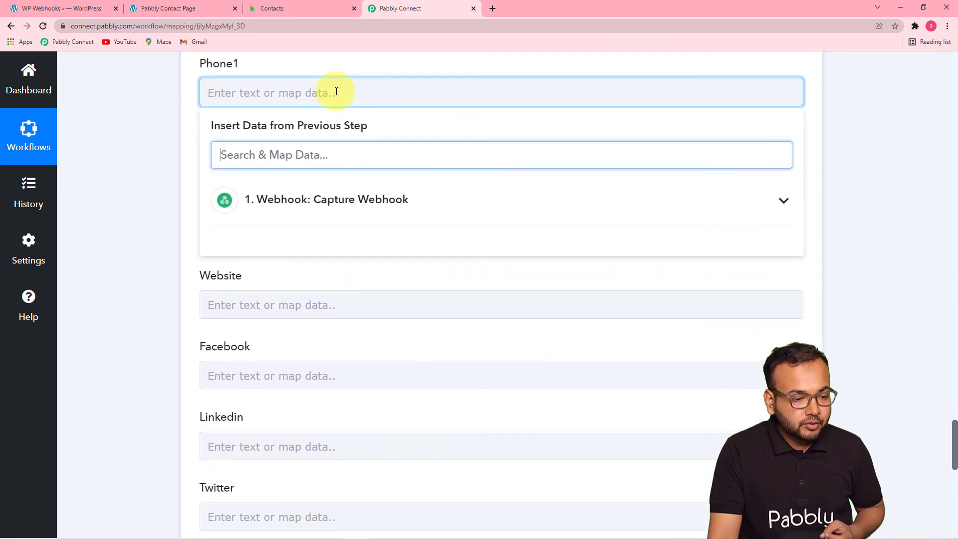
left_click(335, 200)
scroll(363, 359, "down", 6)
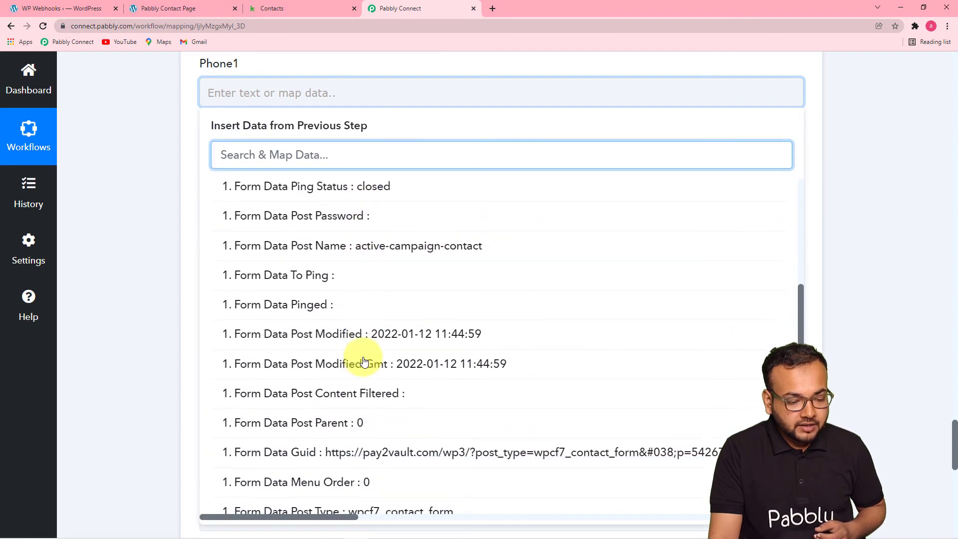
scroll(364, 359, "down", 8)
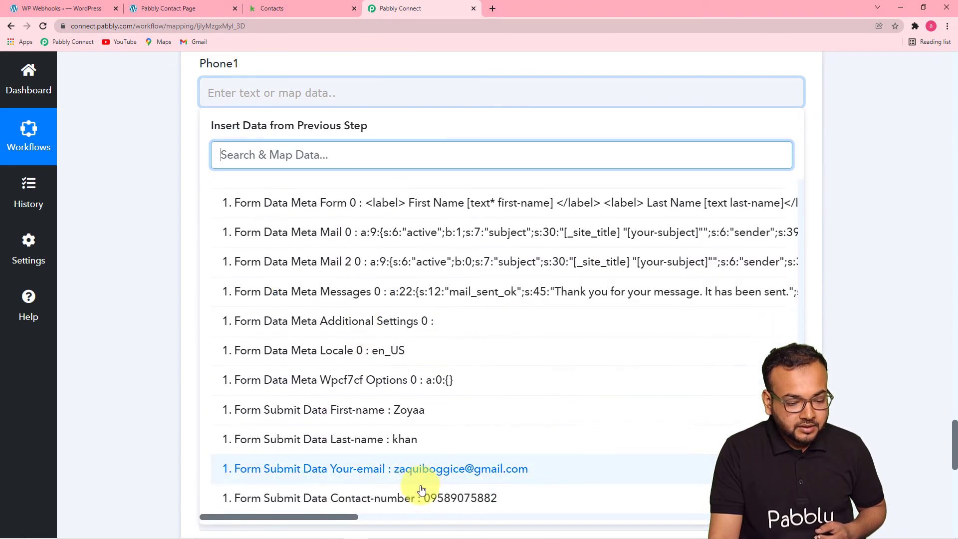
left_click(439, 496)
left_click(193, 324)
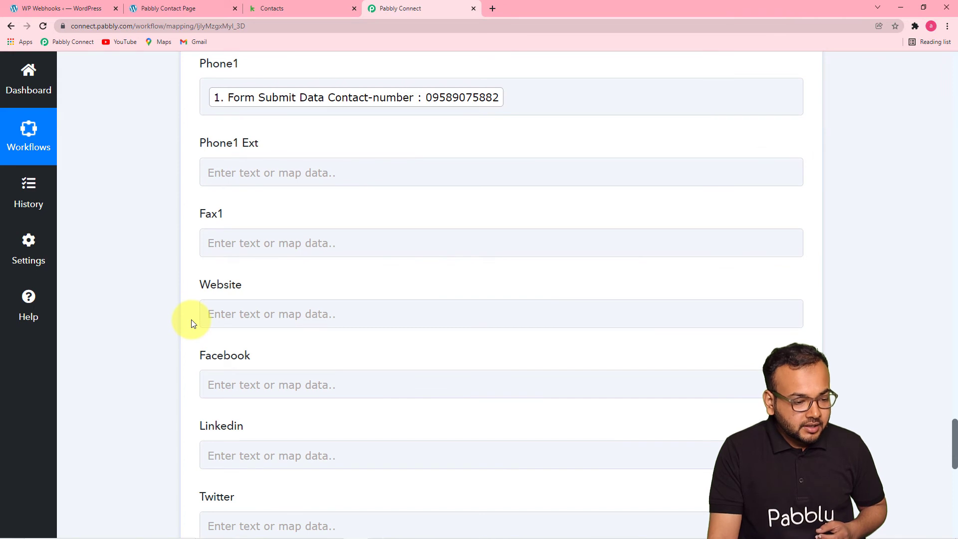
Step: Scroll to the bottom of the Keap action, leaving the remaining optional fields empty
scroll(164, 310, "down", 2)
scroll(259, 255, "up", 1)
scroll(272, 349, "down", 2)
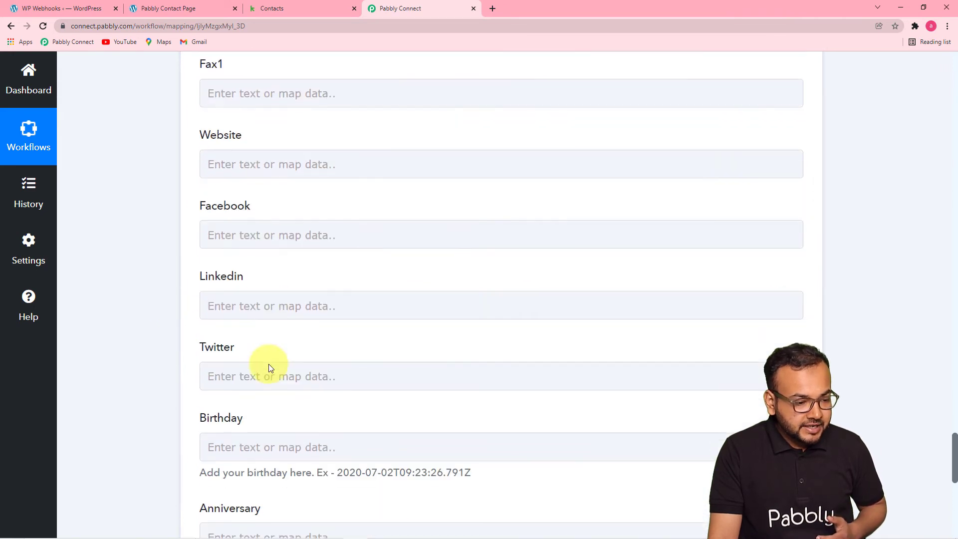
scroll(268, 367, "down", 1)
scroll(161, 305, "down", 4)
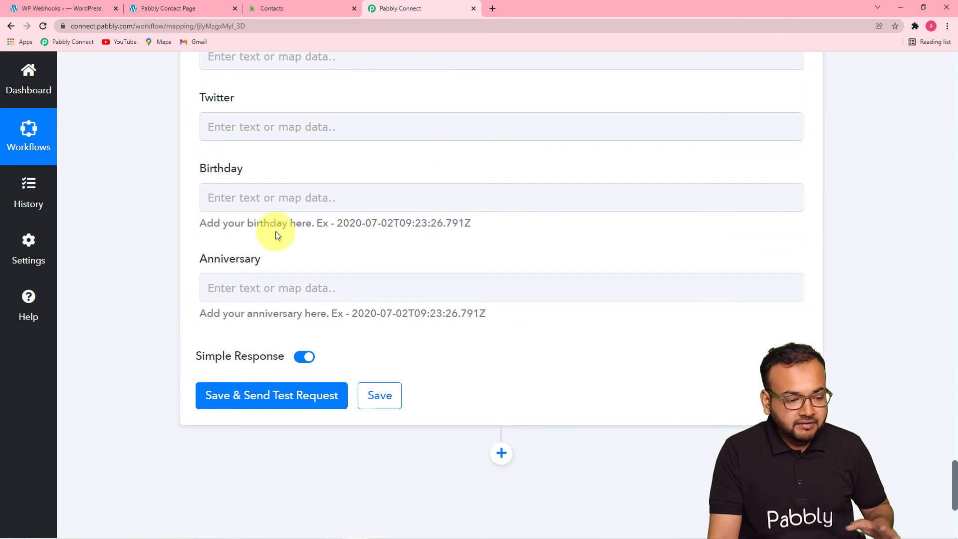
left_click(290, 289)
Step: Check the Keap Contacts list before testing, then return to the Pabbly workflow
left_click(330, 302)
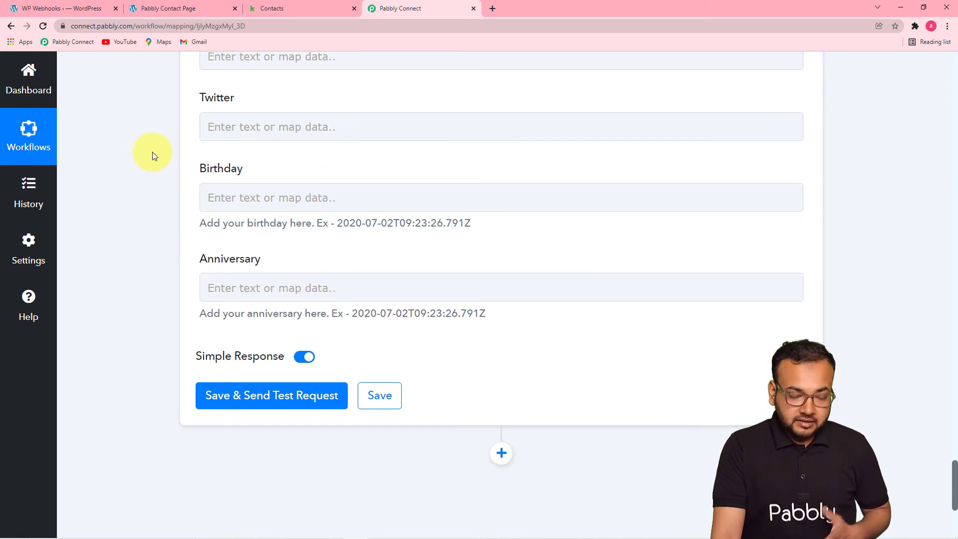
left_click(268, 191)
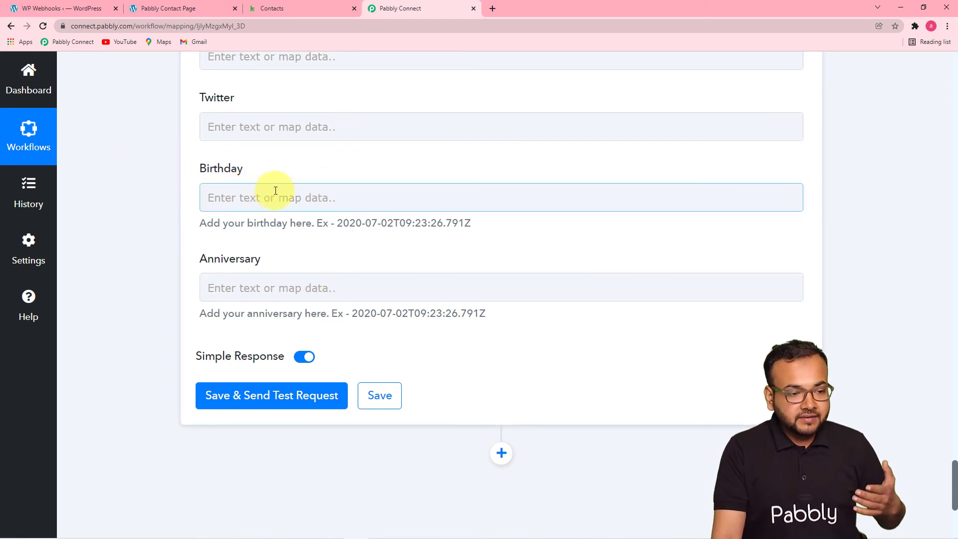
left_click(286, 182)
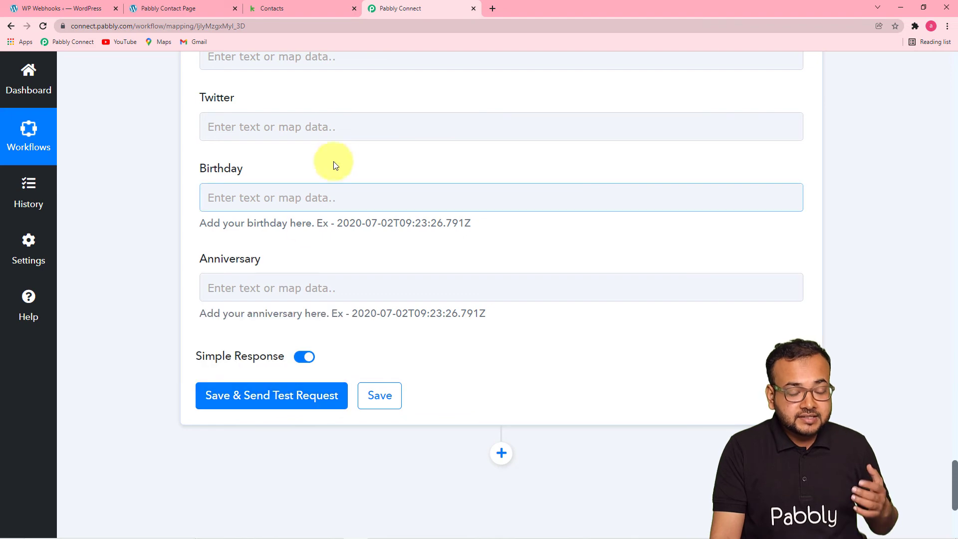
left_click(294, 16)
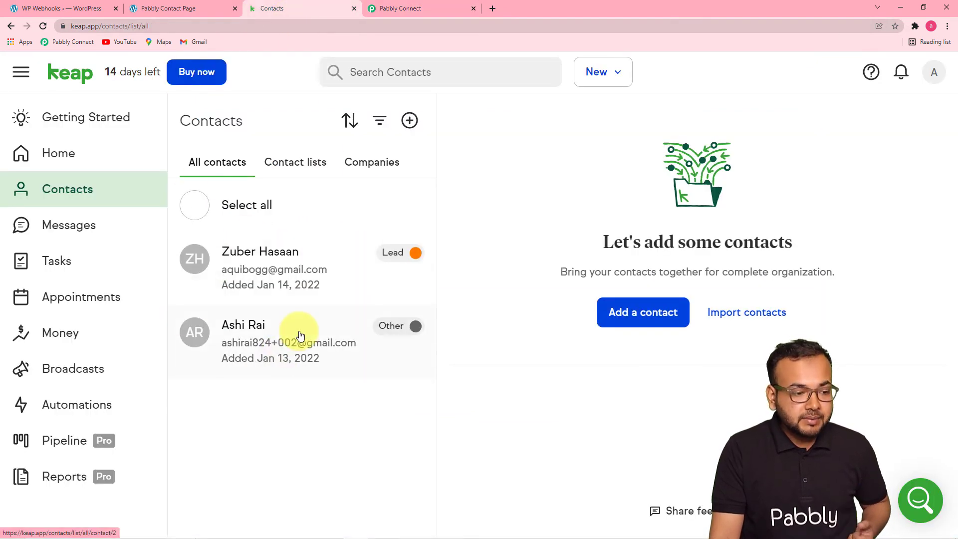
left_click(400, 9)
Step: Save the Keap action, send a test request and review the Response Received
left_click(265, 387)
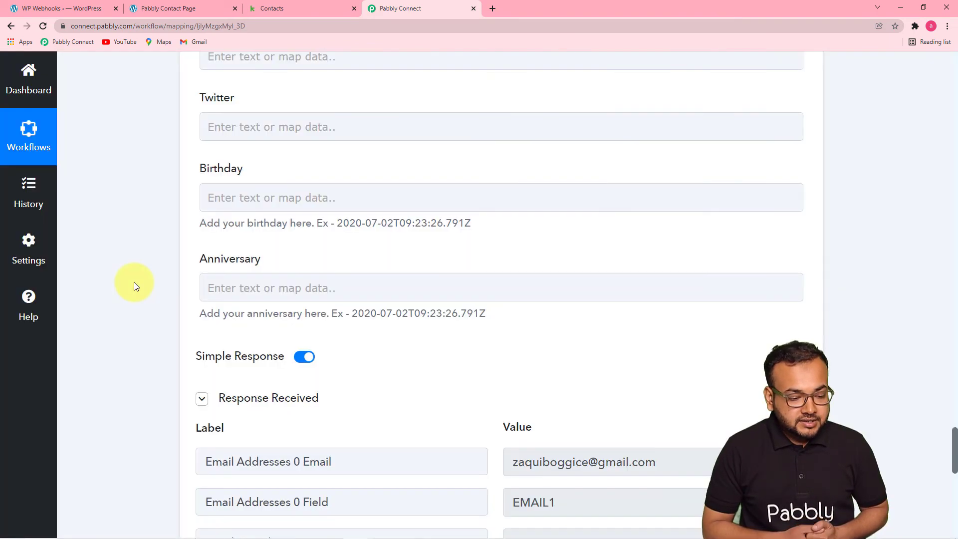
scroll(134, 282, "down", 3)
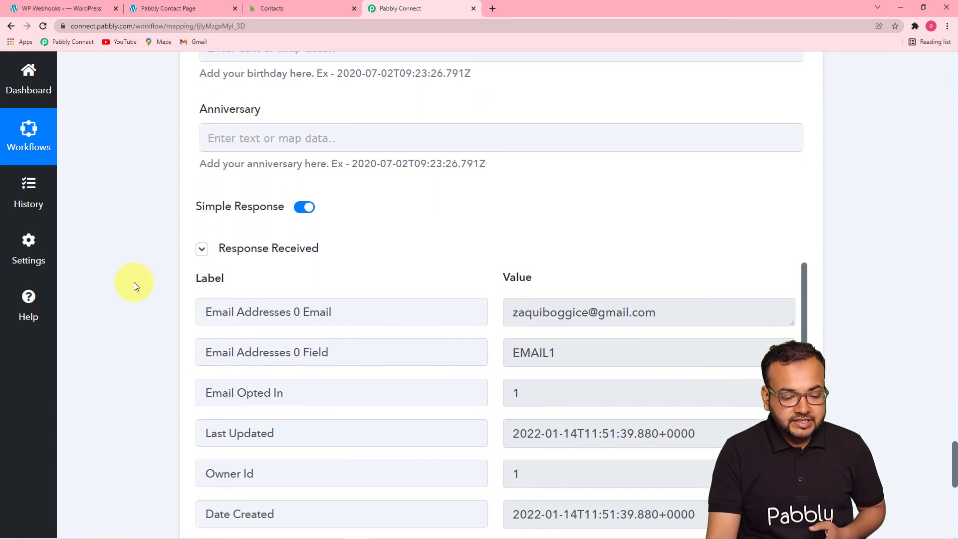
scroll(133, 282, "down", 5)
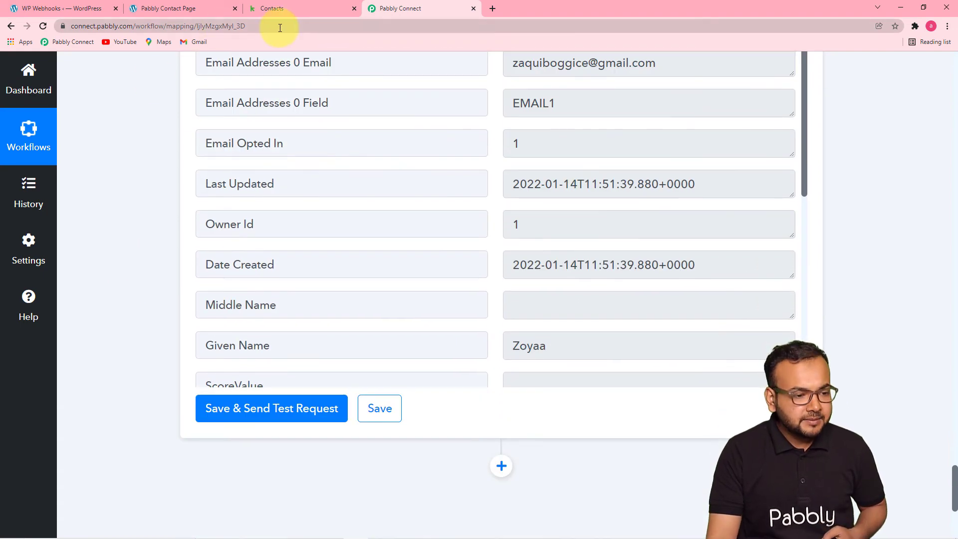
Step: Reload Keap's Contacts list to confirm the new test contact, then return to Pabbly Connect
left_click(282, 10)
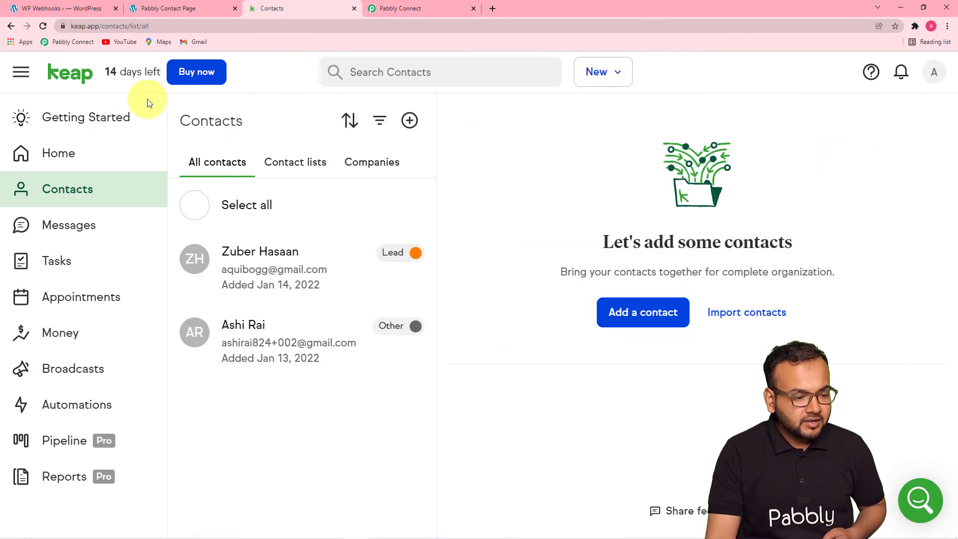
left_click(43, 27)
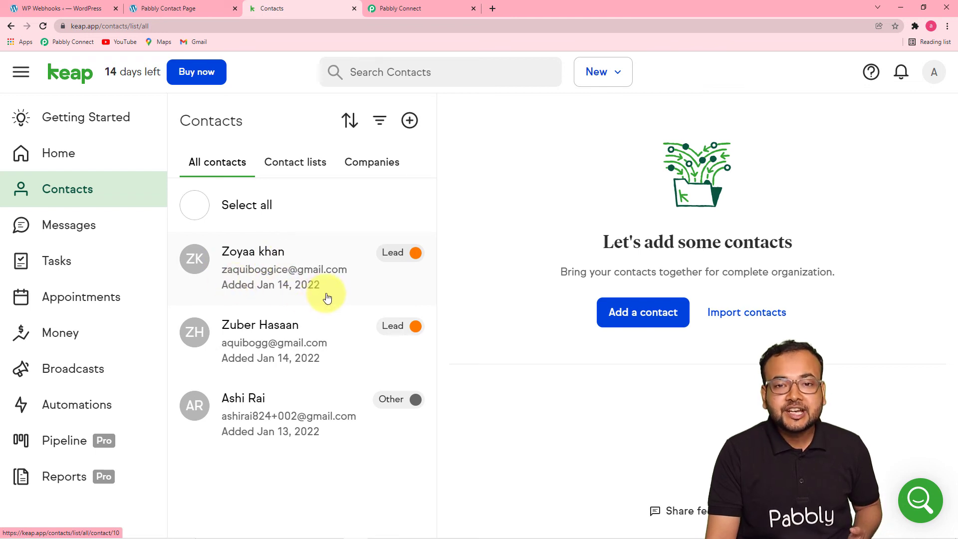
left_click(391, 8)
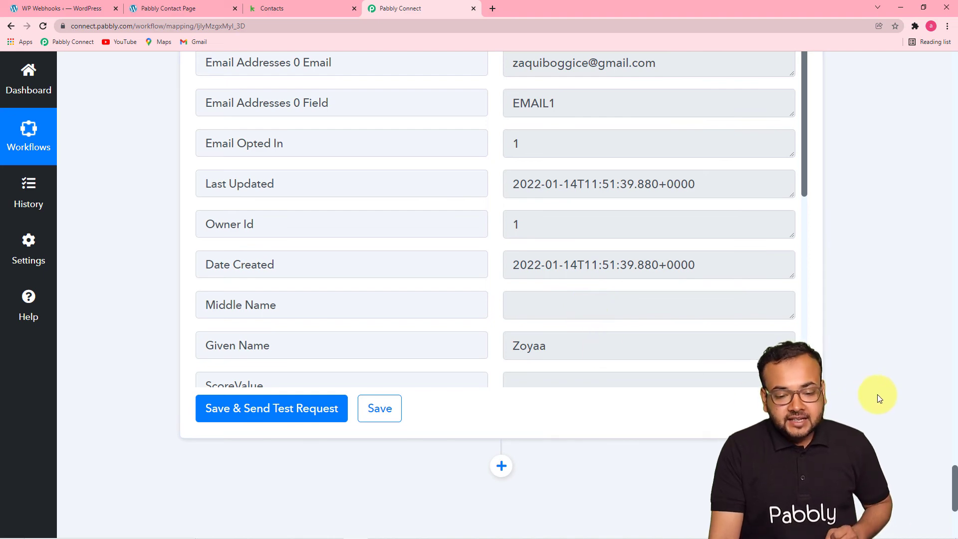
left_click_drag(947, 466, 816, 227)
scroll(265, 370, "up", 6)
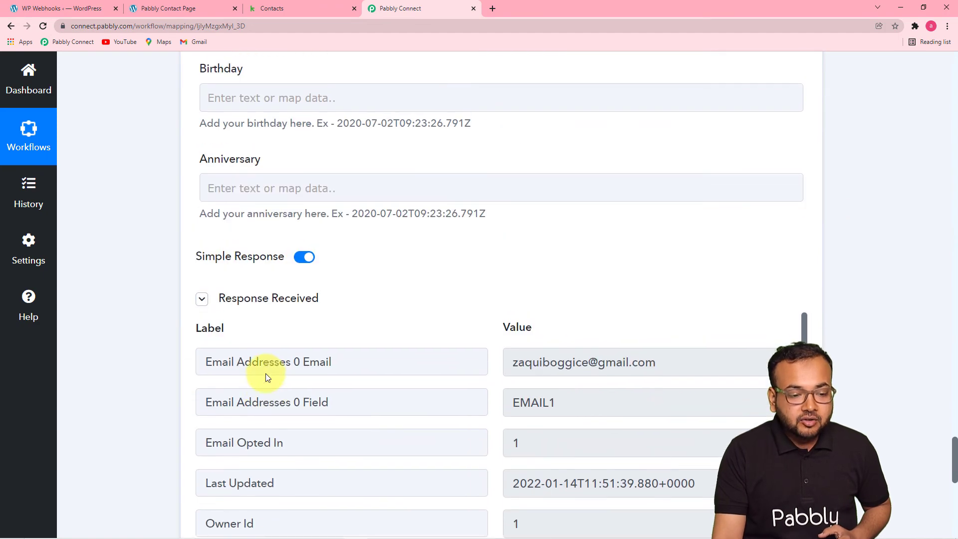
scroll(265, 370, "down", 1)
scroll(265, 369, "up", 1)
scroll(209, 292, "up", 15)
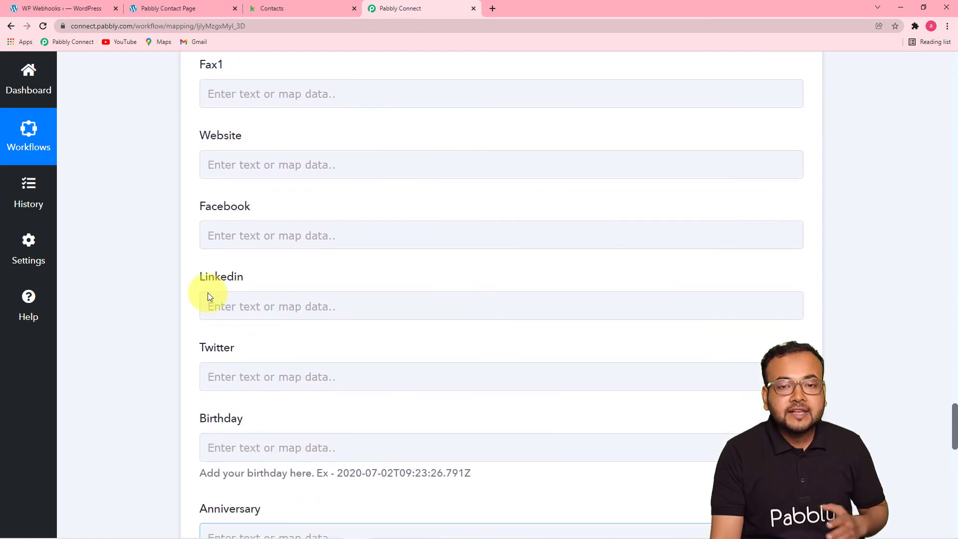
scroll(210, 296, "down", 1)
scroll(207, 294, "up", 20)
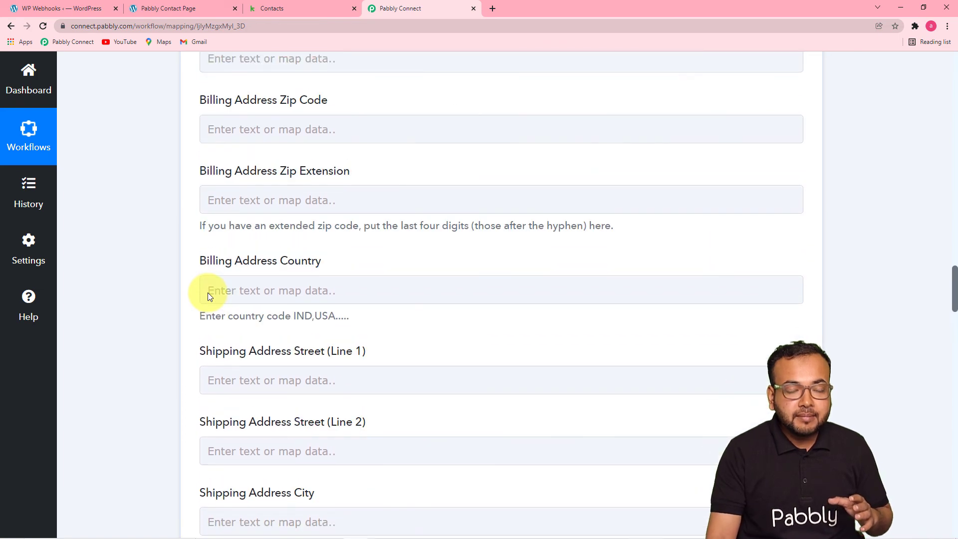
left_click(205, 294)
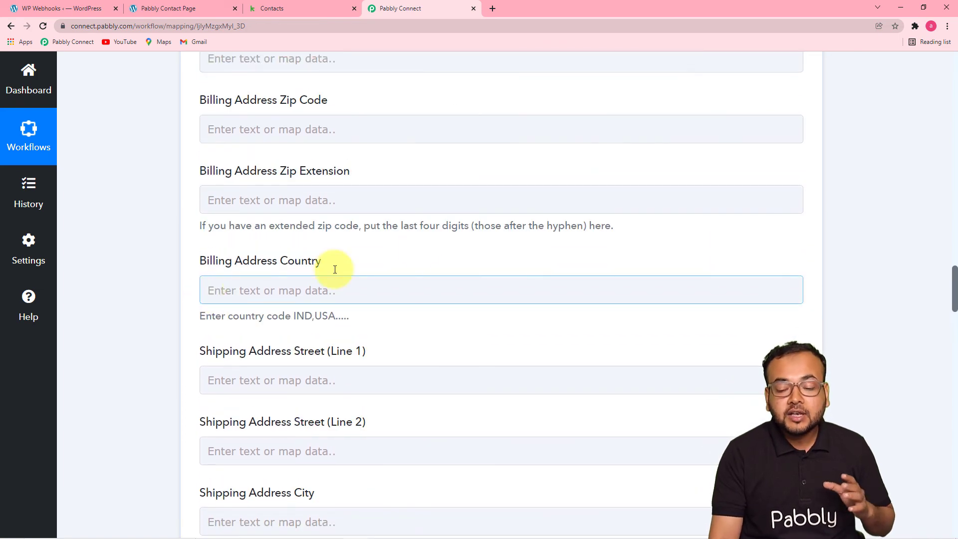
left_click(332, 261)
scroll(953, 170, "up", 17)
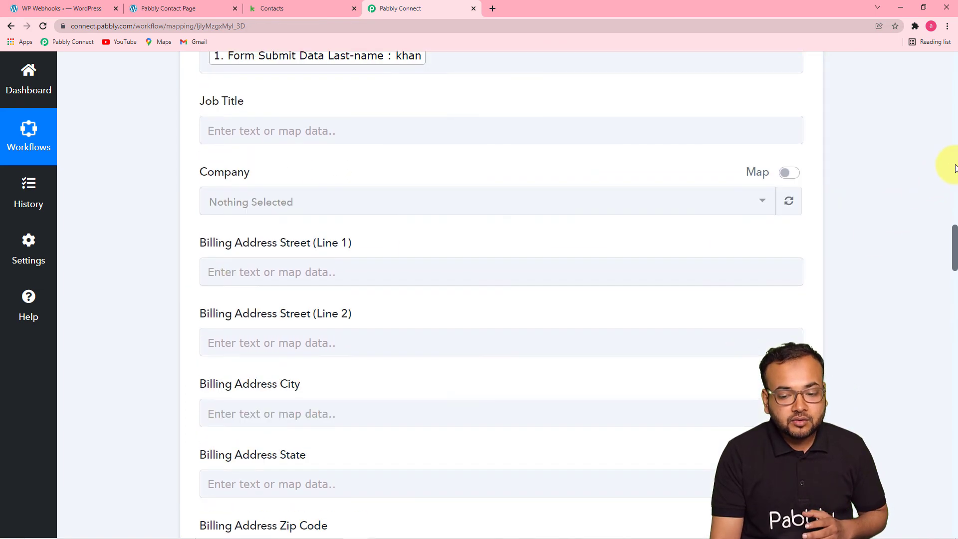
scroll(953, 186, "up", 5)
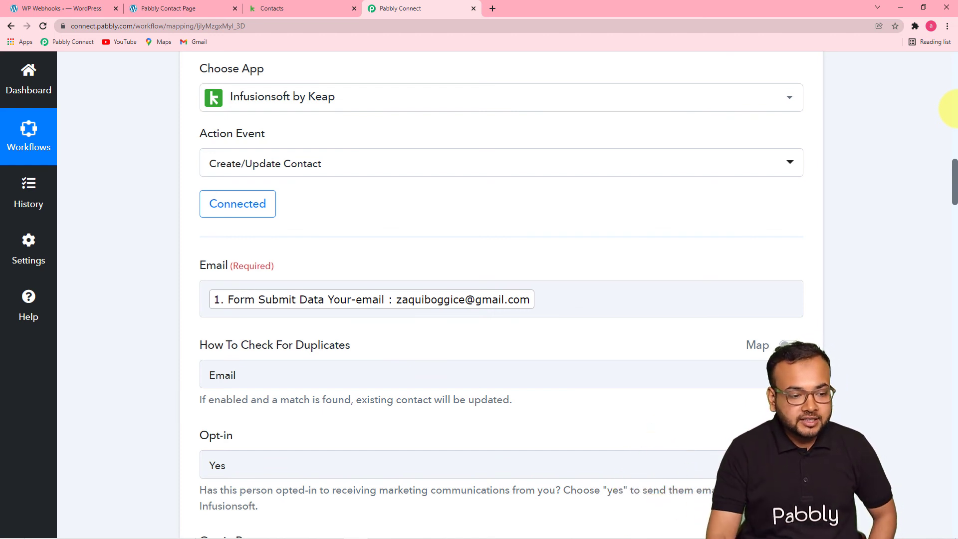
scroll(955, 106, "up", 8)
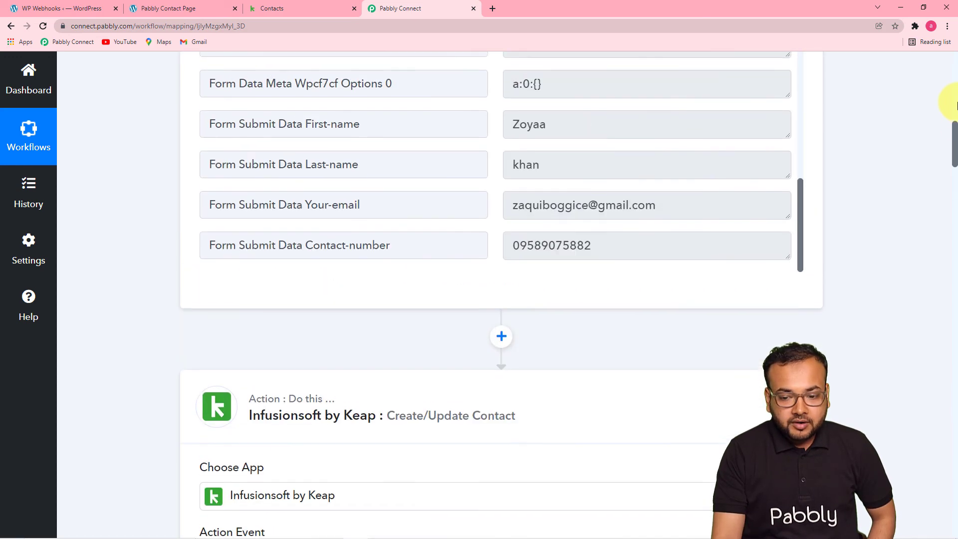
scroll(955, 106, "up", 5)
scroll(955, 110, "up", 5)
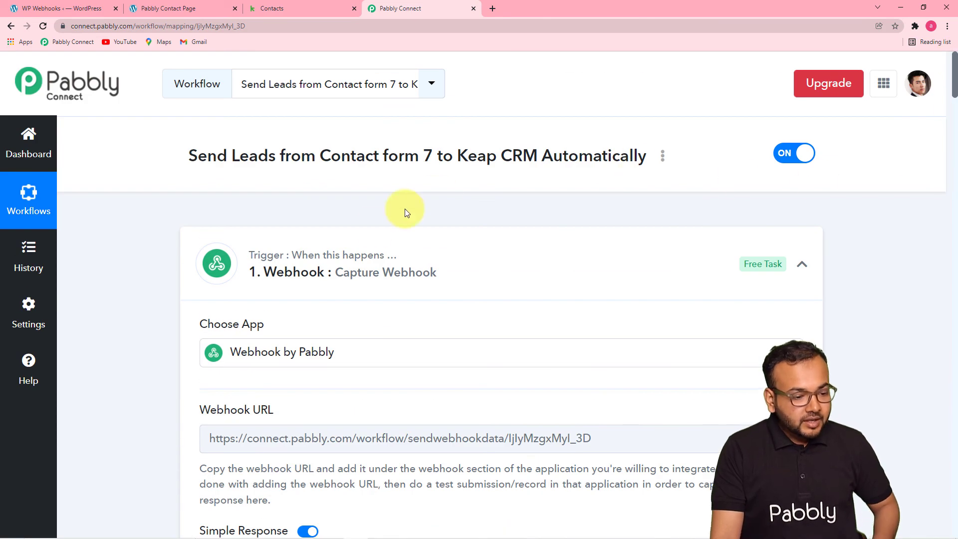
Step: Review the mapped Keap fields down to the Response Received table and save the action
scroll(329, 256, "down", 1)
scroll(329, 256, "down", 1)
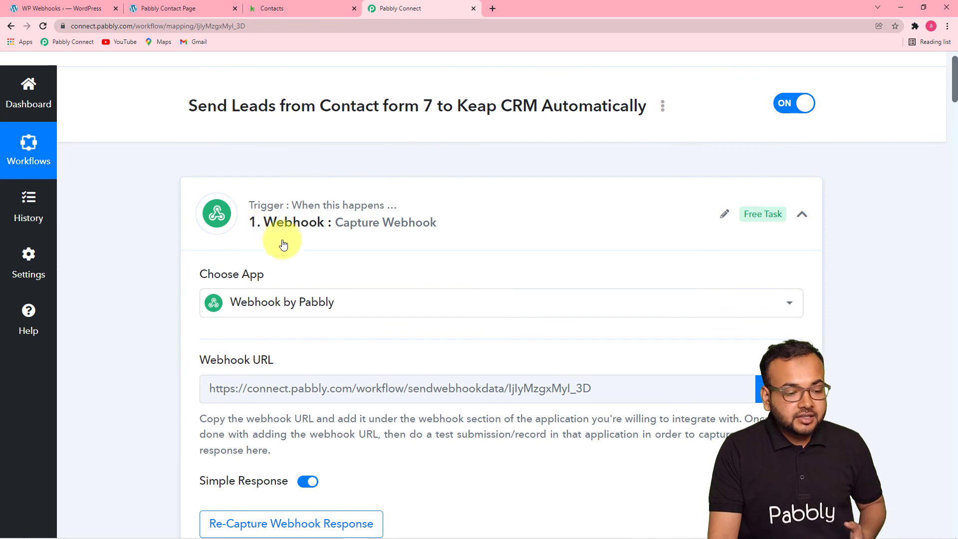
scroll(153, 259, "down", 3)
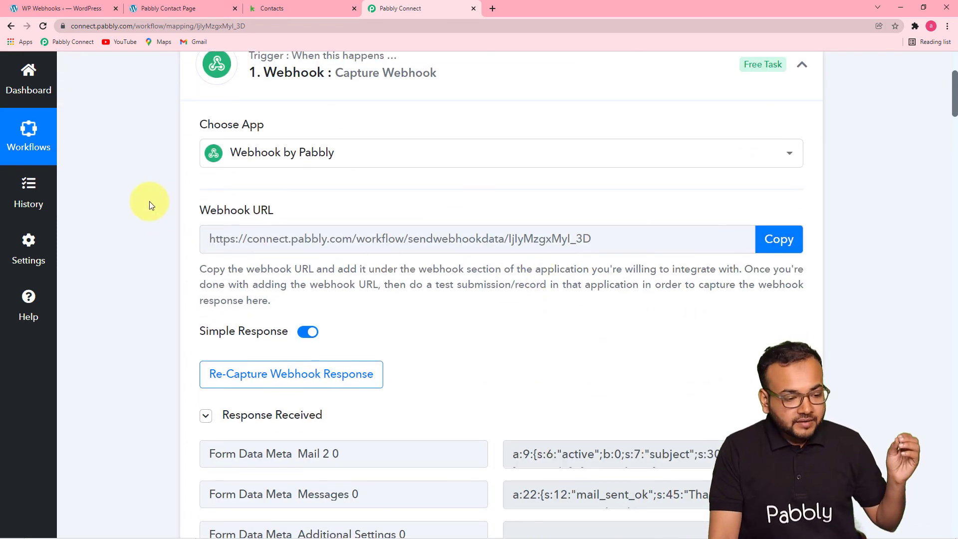
scroll(149, 202, "up", 1)
scroll(149, 202, "down", 2)
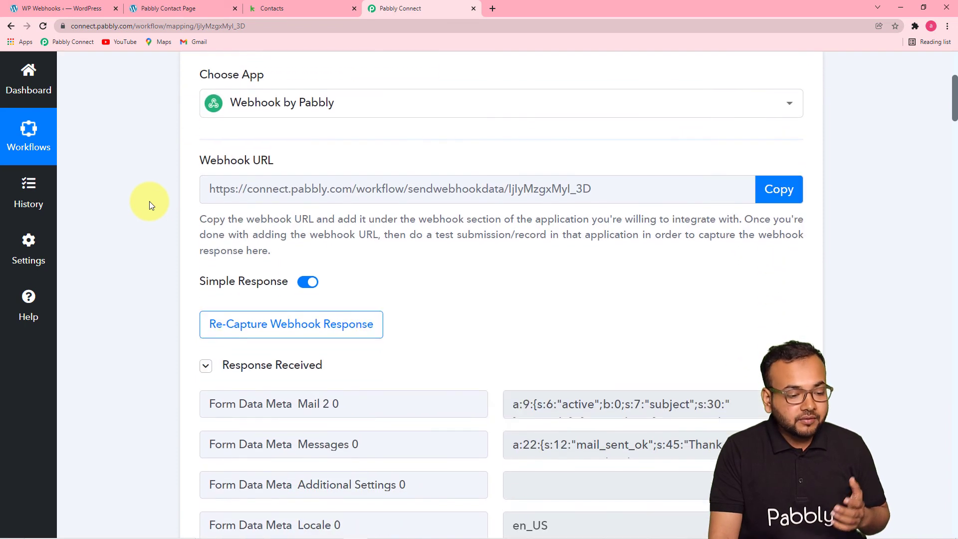
scroll(148, 202, "down", 7)
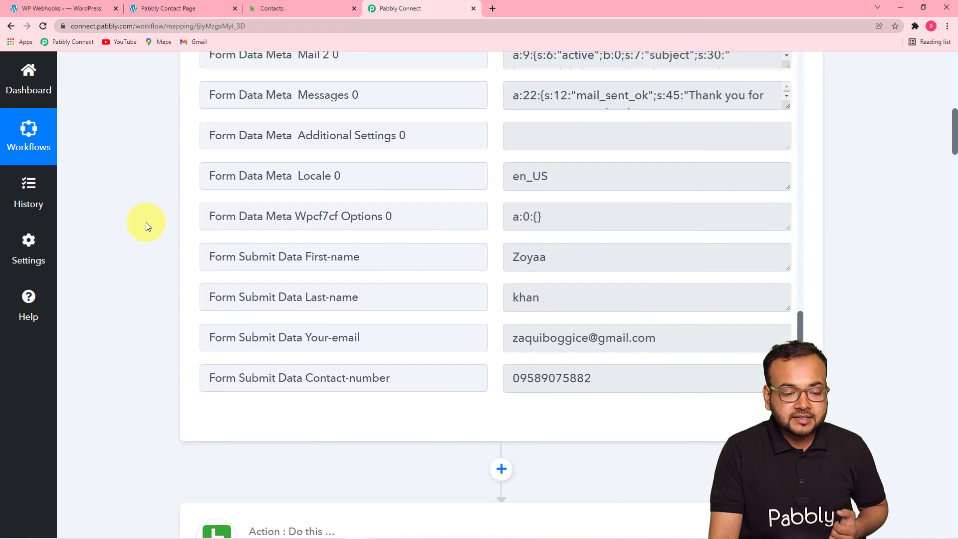
scroll(146, 222, "down", 7)
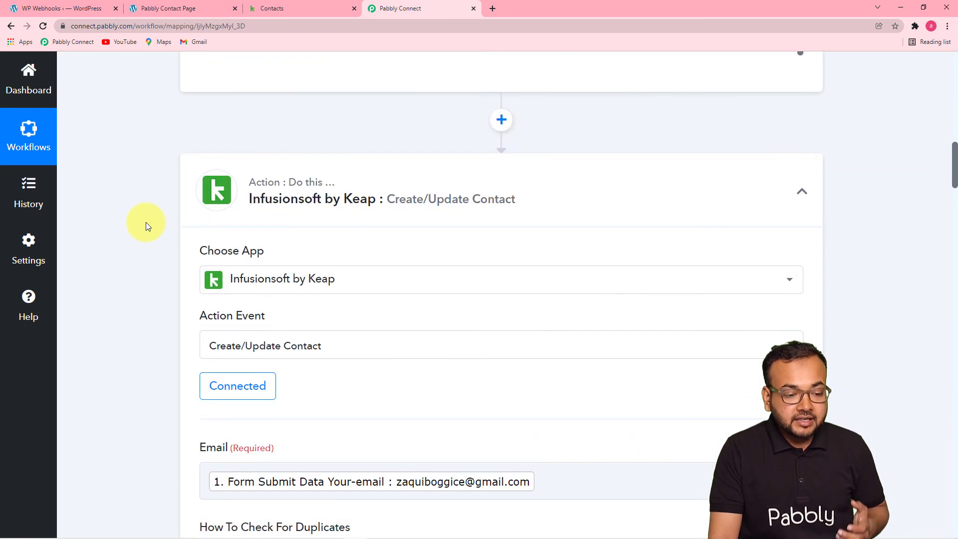
scroll(342, 228, "down", 1)
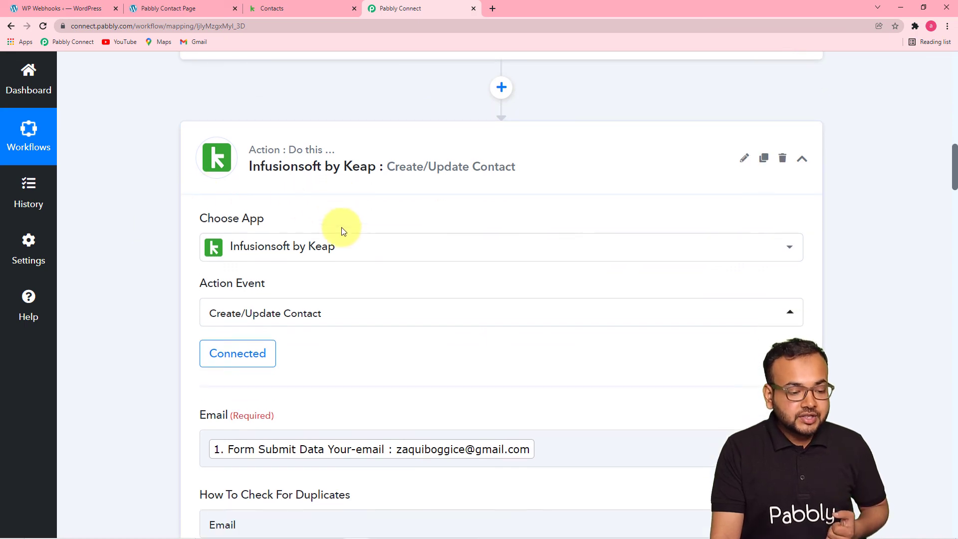
scroll(319, 343, "down", 1)
scroll(319, 343, "down", 4)
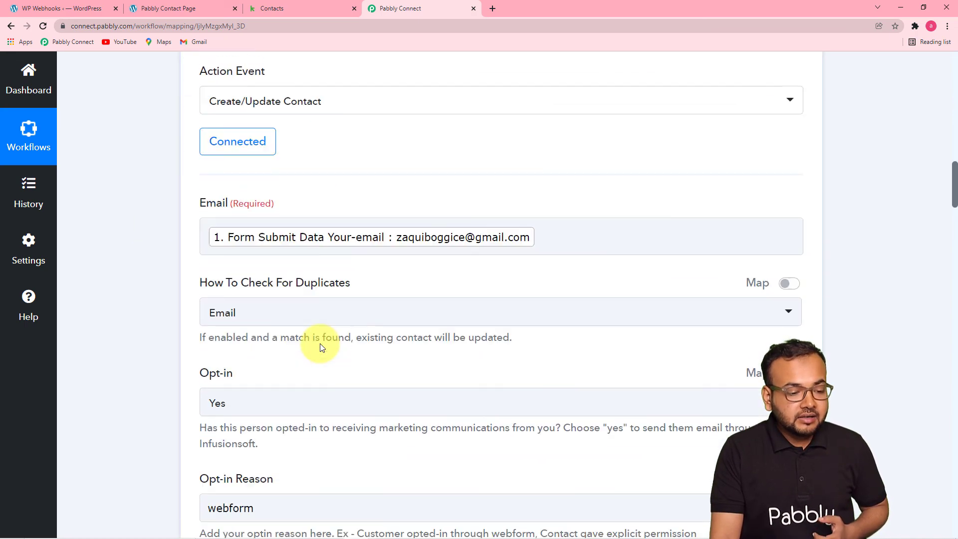
scroll(363, 267, "down", 2)
scroll(363, 267, "down", 3)
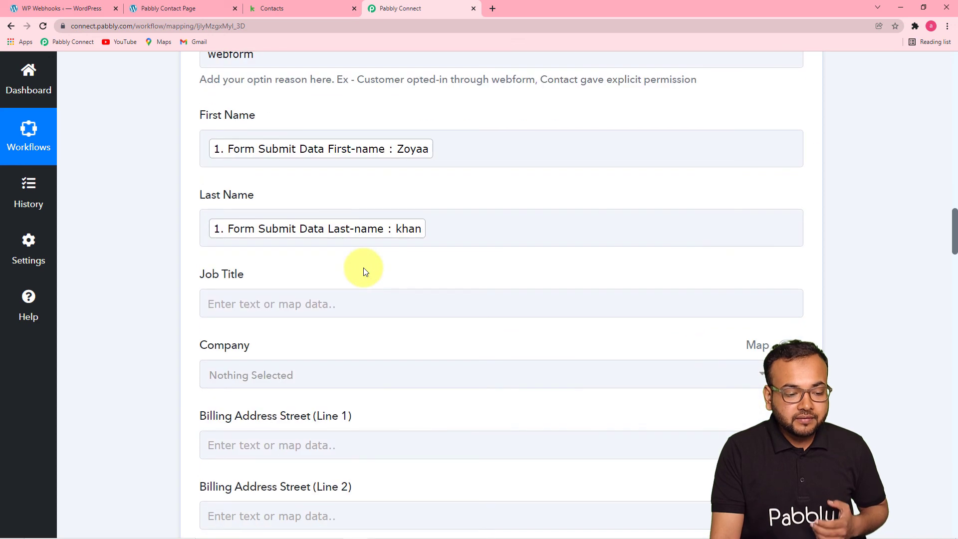
scroll(289, 296, "down", 7)
scroll(157, 243, "down", 12)
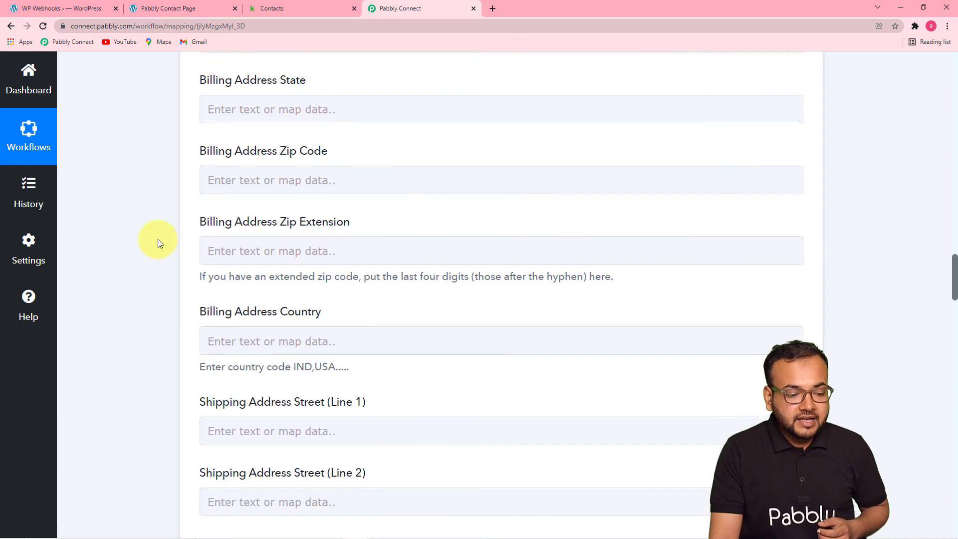
scroll(158, 243, "down", 15)
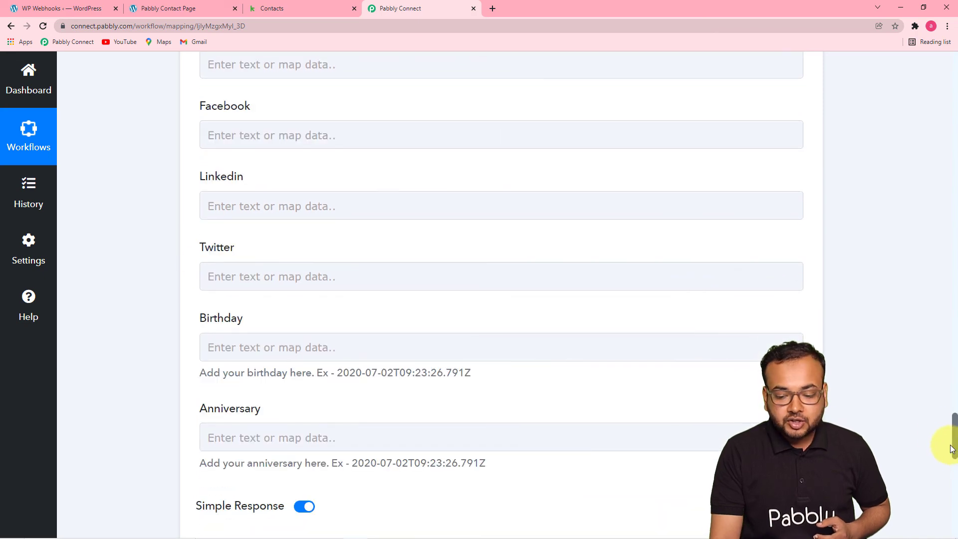
scroll(955, 439, "down", 7)
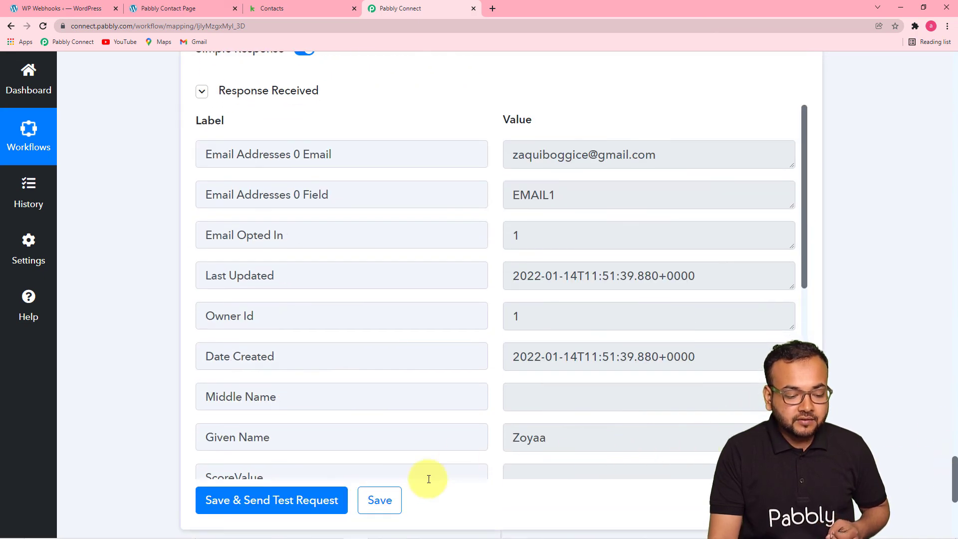
left_click(388, 500)
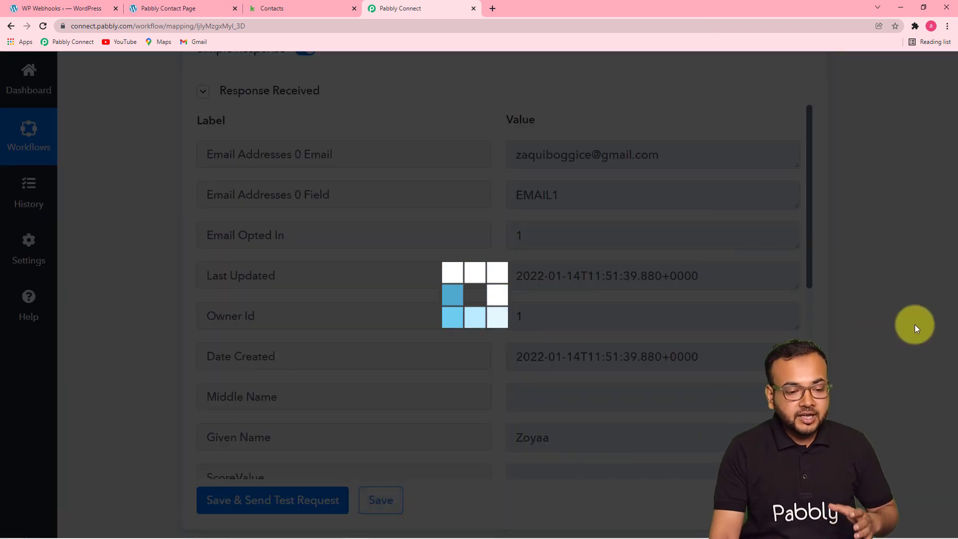